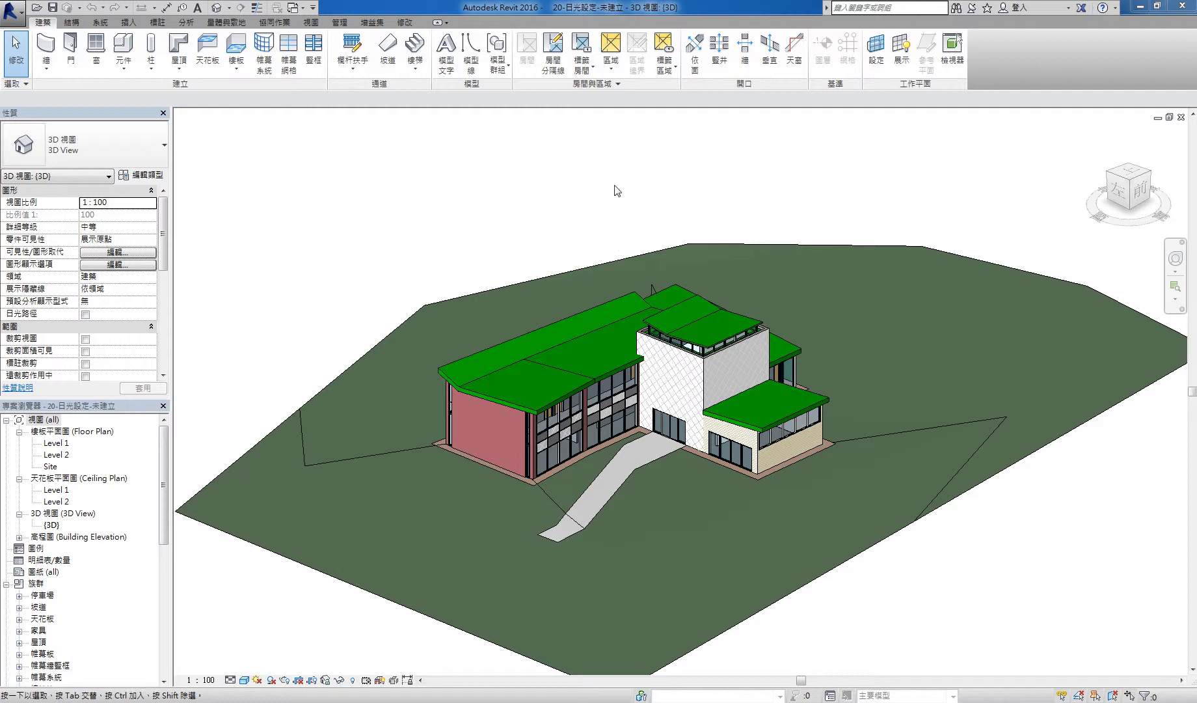
Pan, orbit and zoom the 3D view to frame the house
mouse_move(638, 359)
middle_mouse_down()
mouse_move(653, 346)
mouse_move(626, 385)
middle_mouse_up()
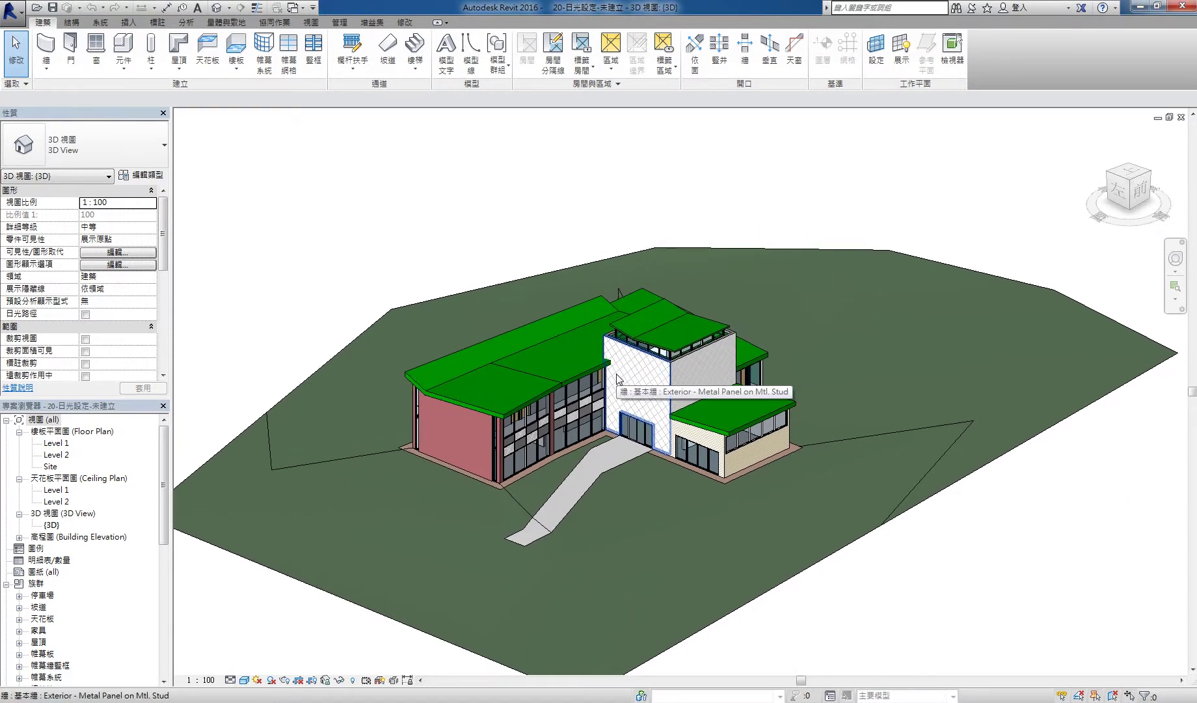
middle_click_drag(743, 281, 756, 281)
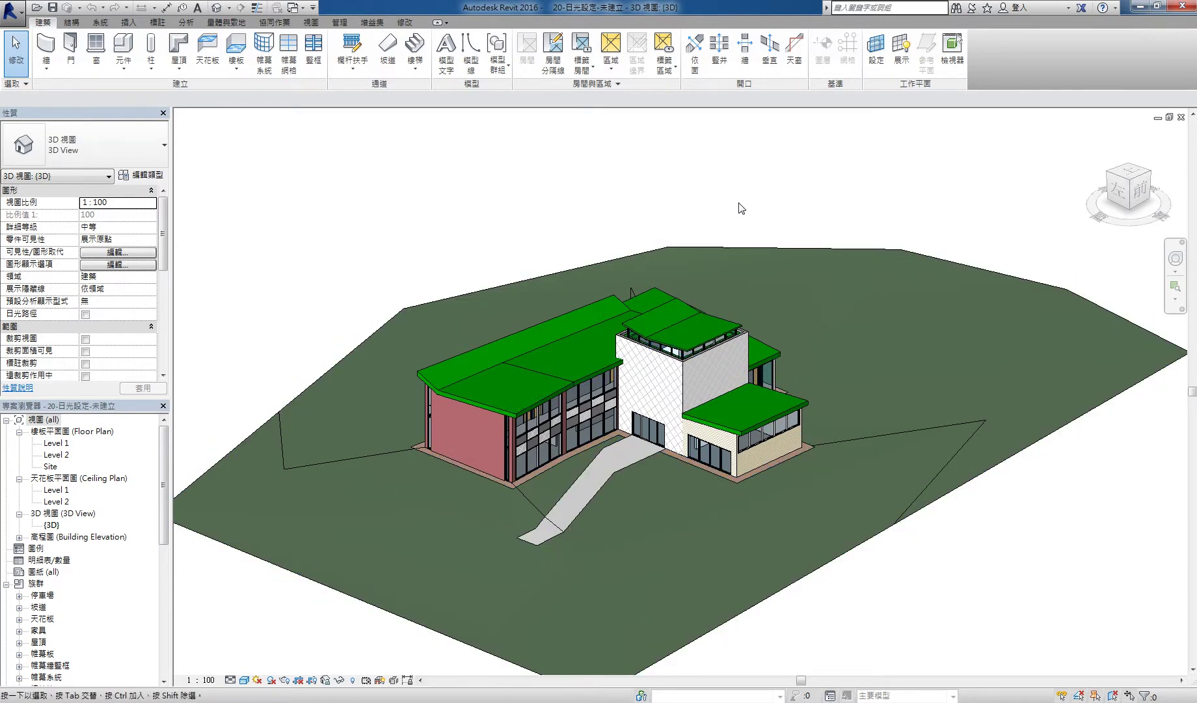
middle_click_drag(750, 376, 756, 381)
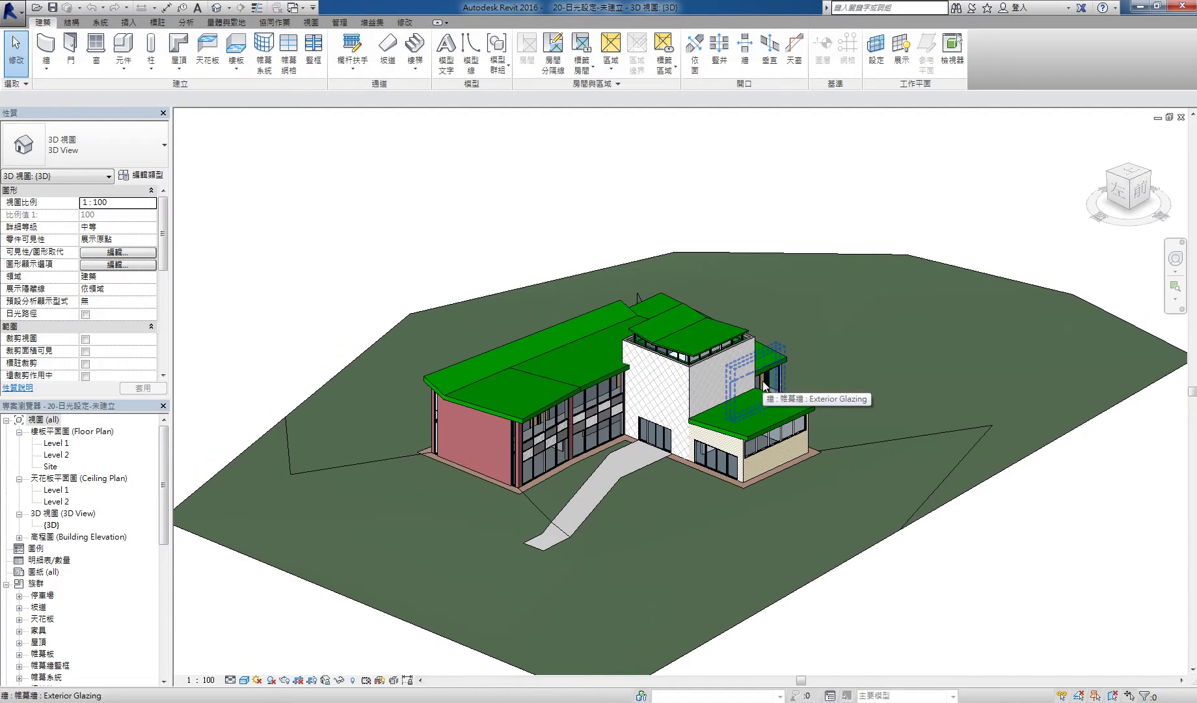
mouse_move(731, 399)
middle_mouse_down("shift")
mouse_move(493, 311)
mouse_move(758, 444)
mouse_move(502, 420)
mouse_move(712, 449)
middle_mouse_up("shift")
scroll(758, 444, "up", 4)
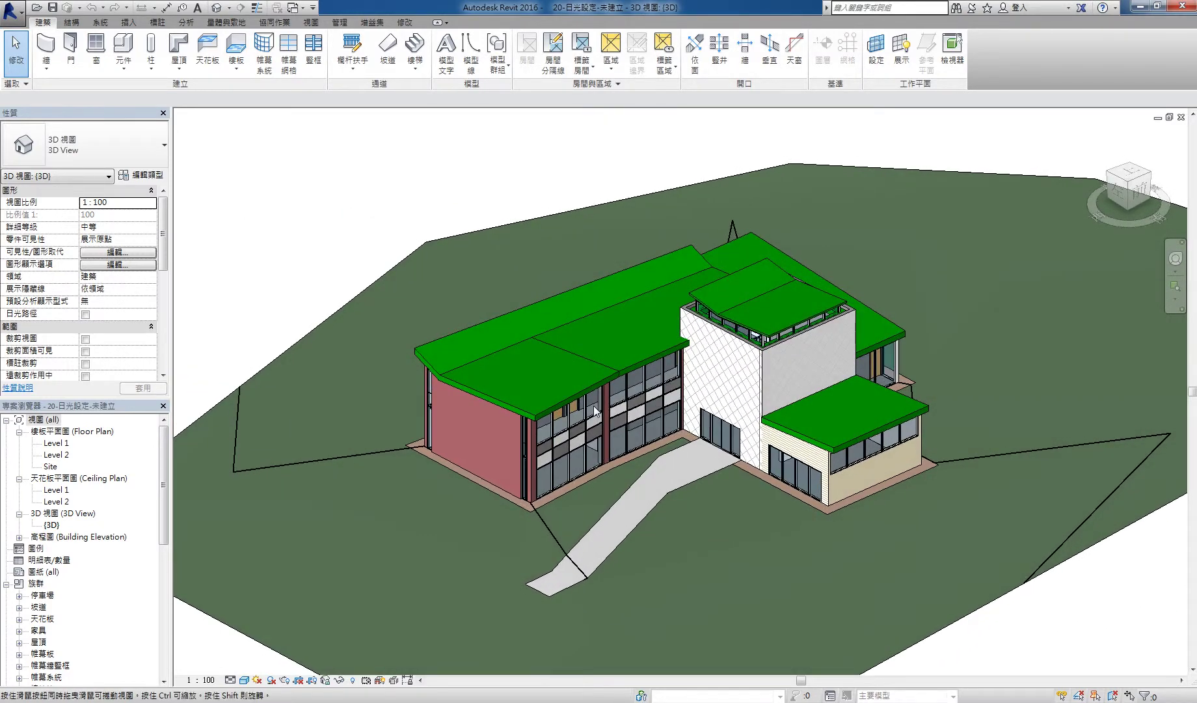
mouse_move(593, 404)
middle_mouse_down("shift")
mouse_move(696, 487)
mouse_move(710, 446)
middle_mouse_up("shift")
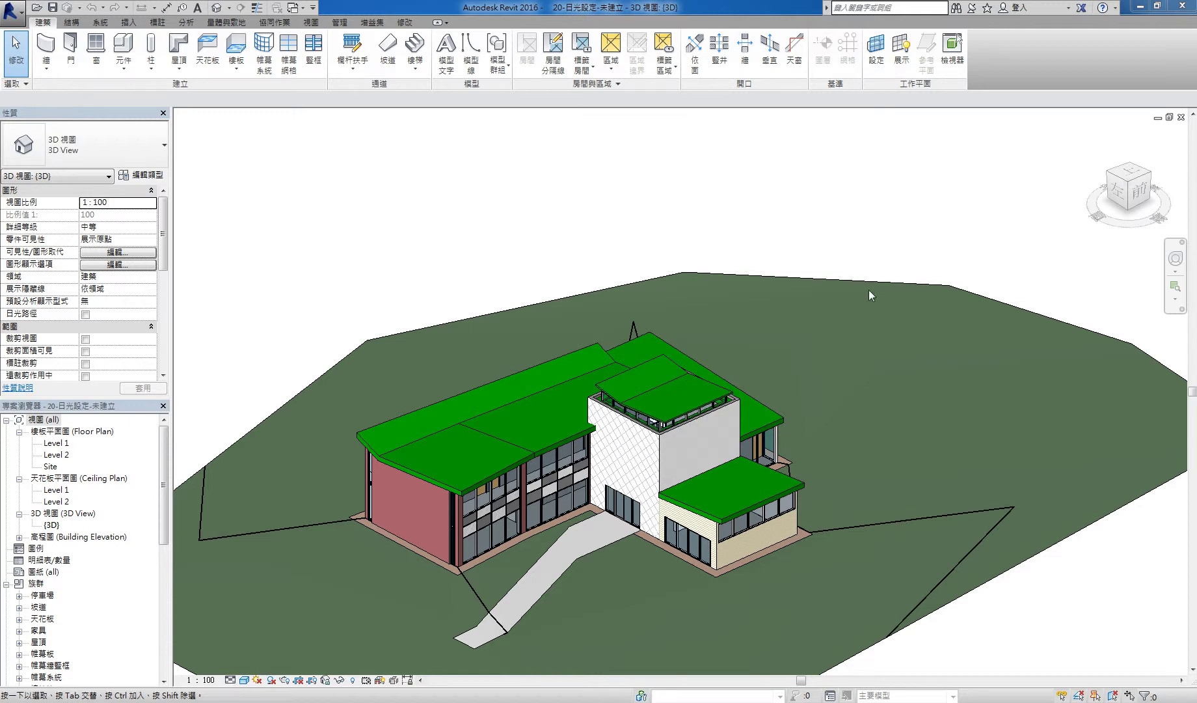
middle_click_drag(873, 560, 901, 488)
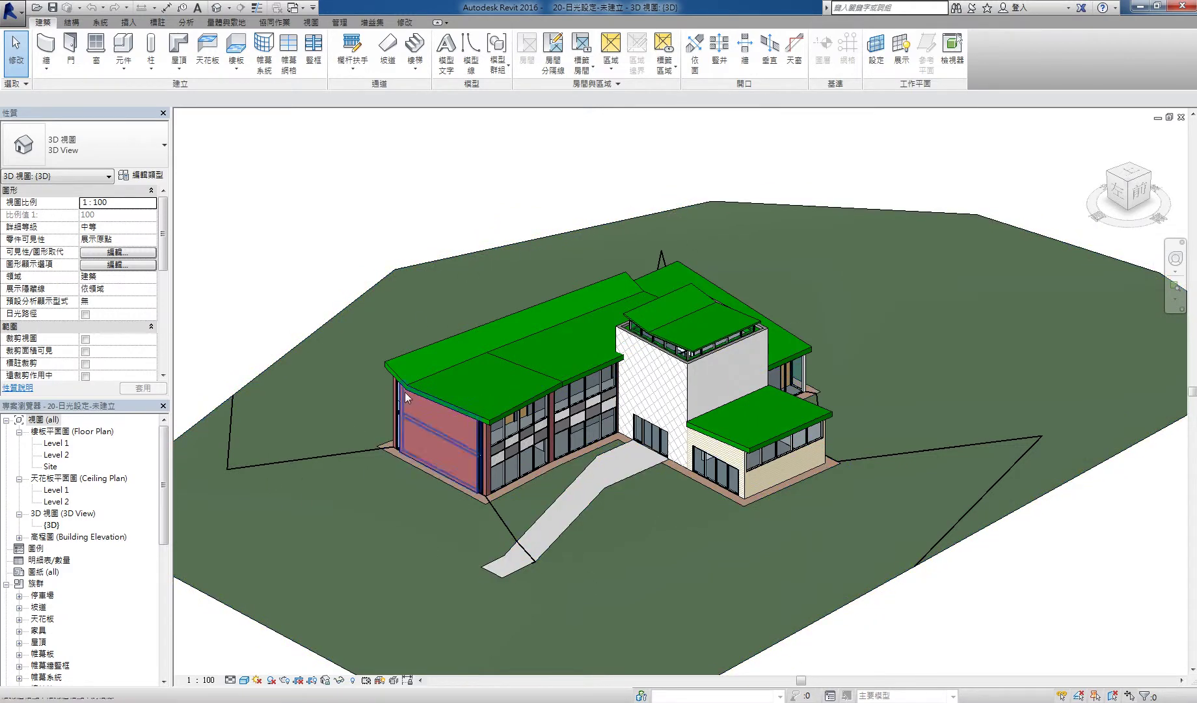
middle_click_drag(633, 267, 641, 287)
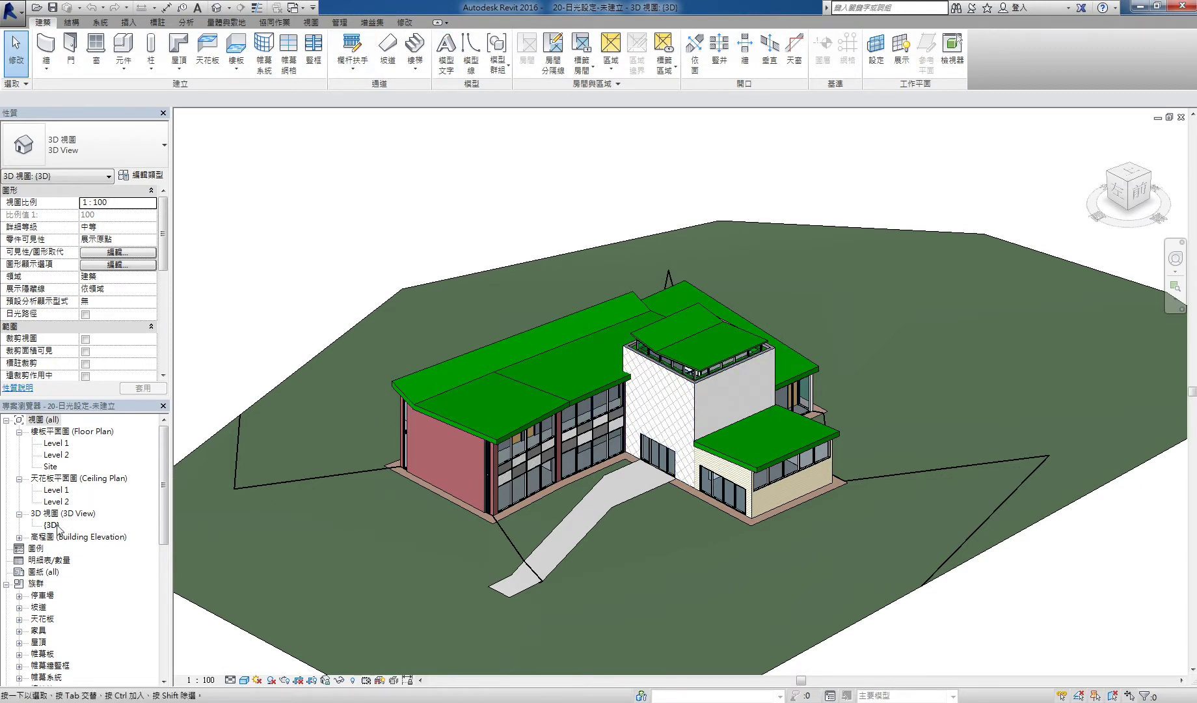
middle_click_drag(651, 416, 652, 422)
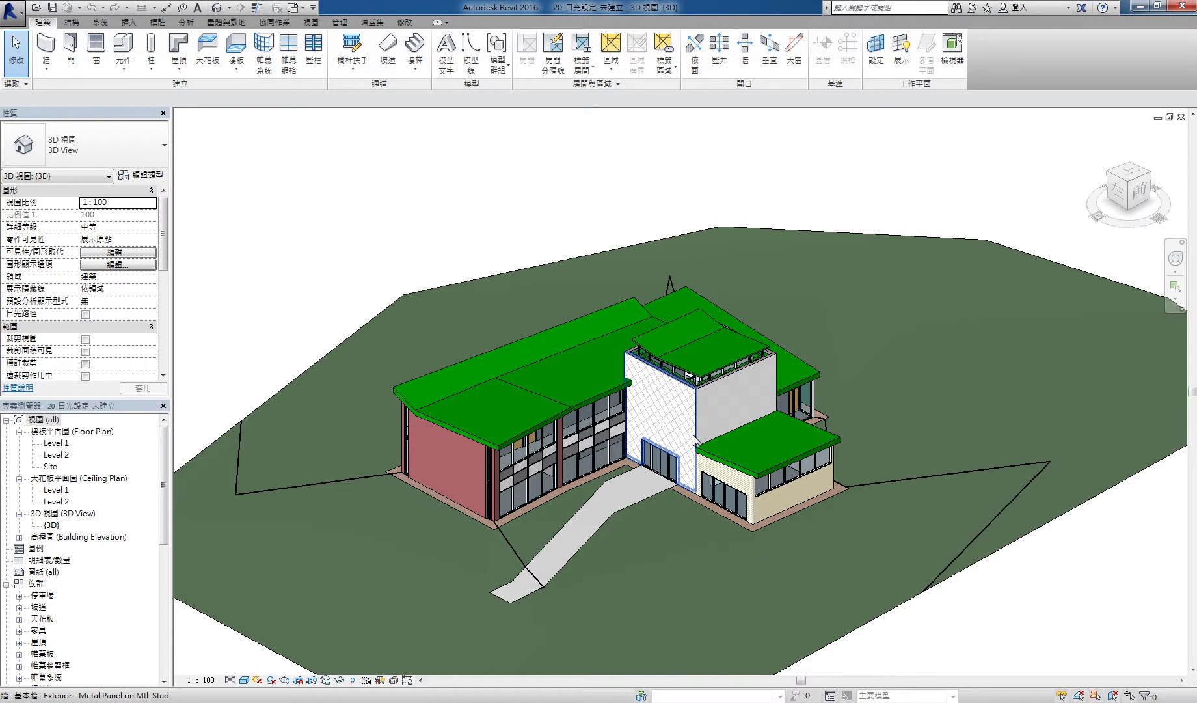
middle_click_drag(907, 476, 911, 464)
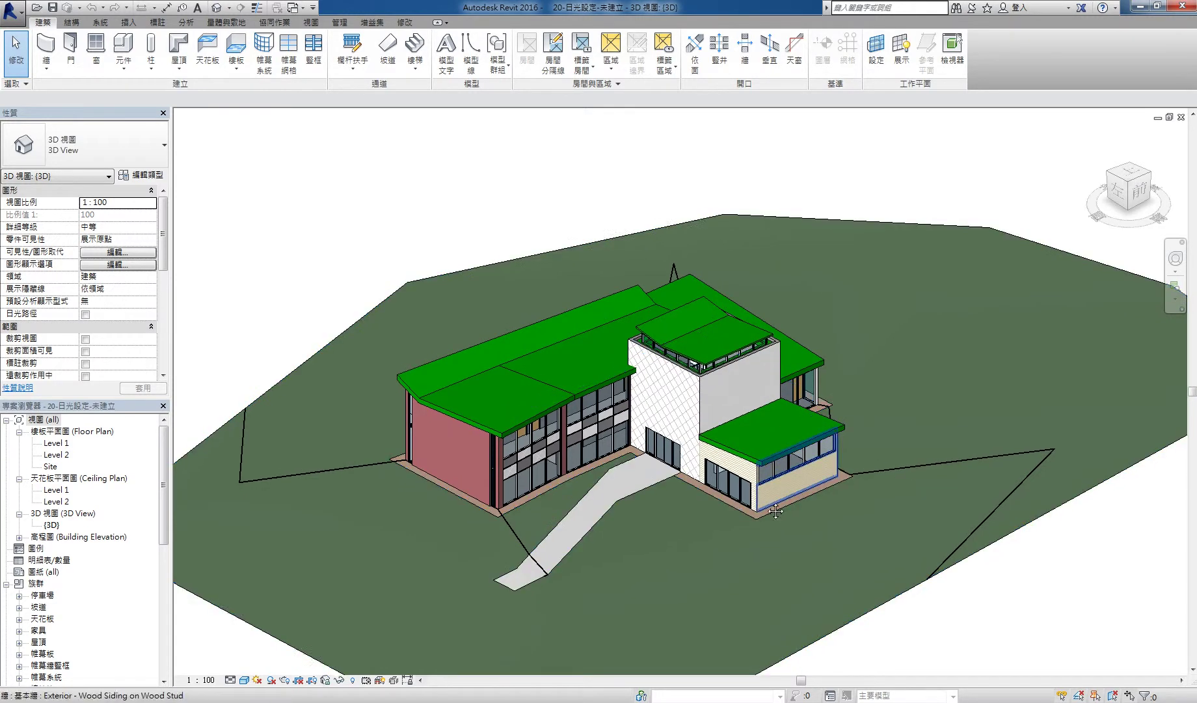
middle_click_drag(767, 505, 773, 497)
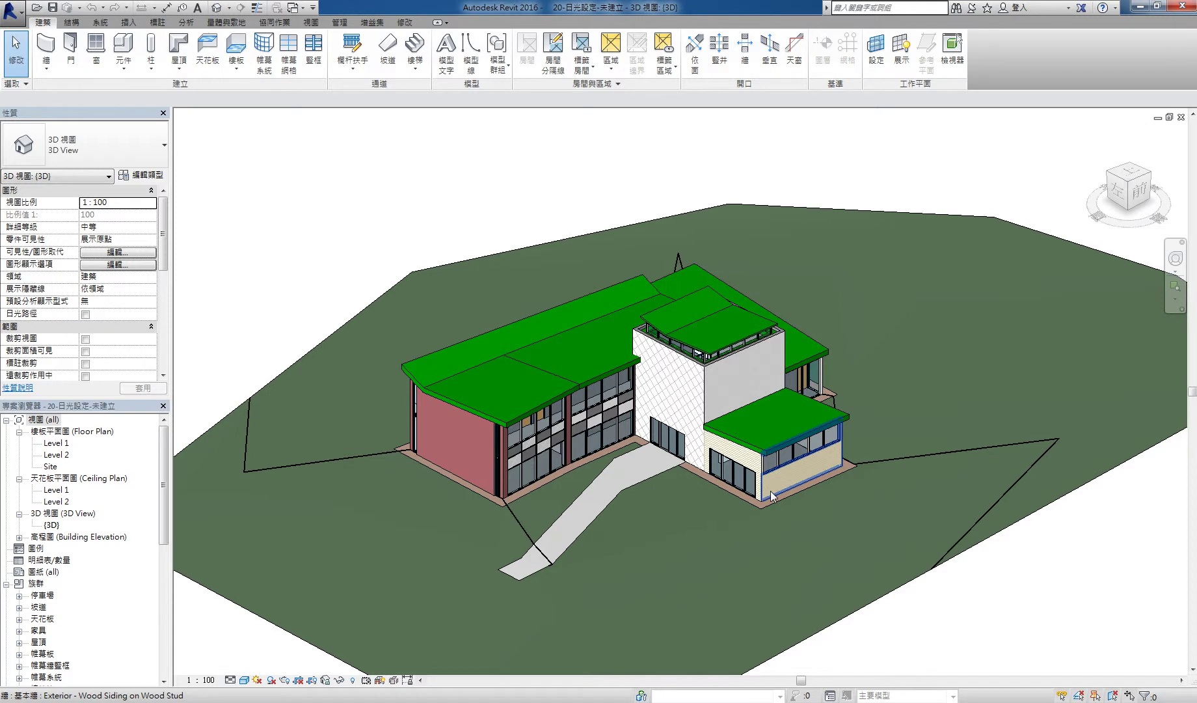
mouse_move(877, 461)
middle_mouse_down()
mouse_move(812, 421)
mouse_move(555, 533)
middle_mouse_up()
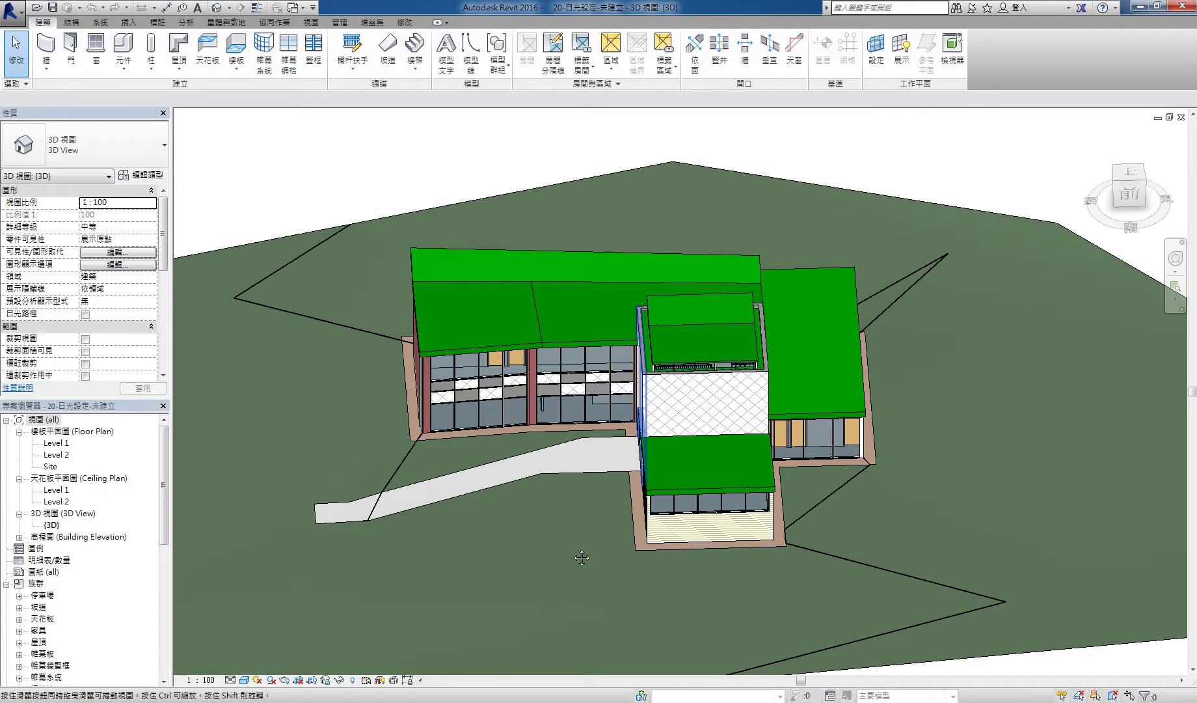
scroll(667, 389, "up", 3)
mouse_move(667, 388)
middle_mouse_down()
mouse_move(613, 417)
mouse_move(700, 400)
middle_mouse_up()
scroll(613, 416, "down", 3)
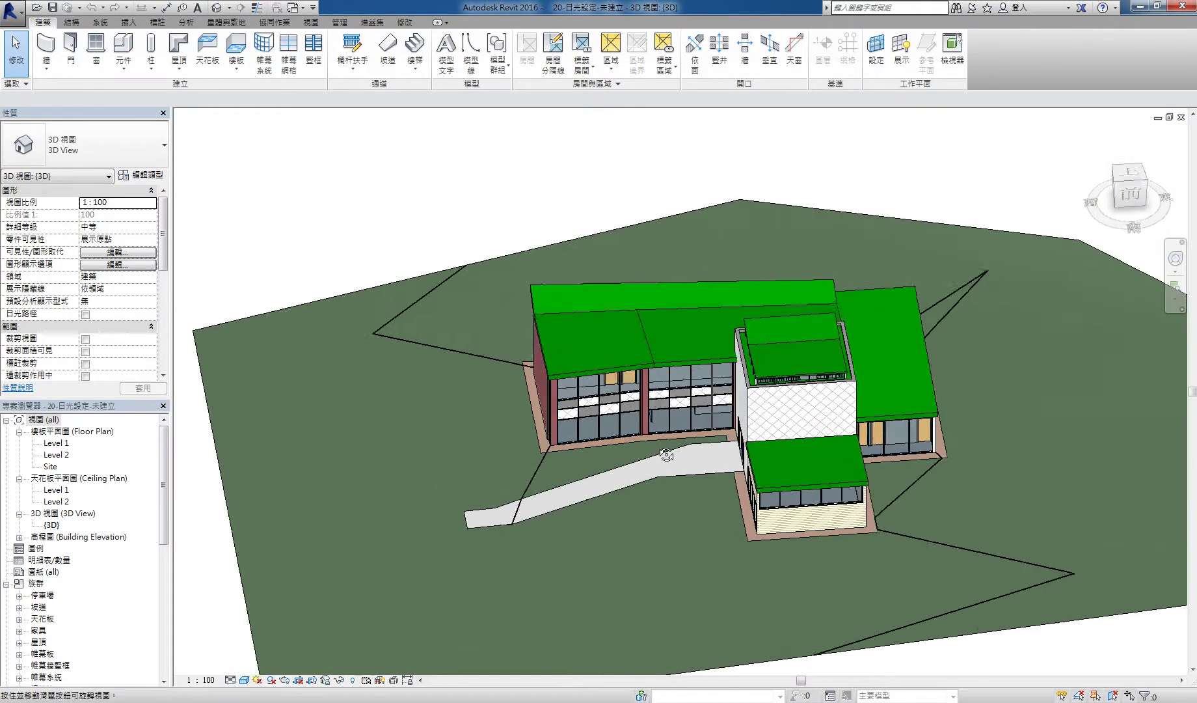
scroll(700, 400, "down", 3)
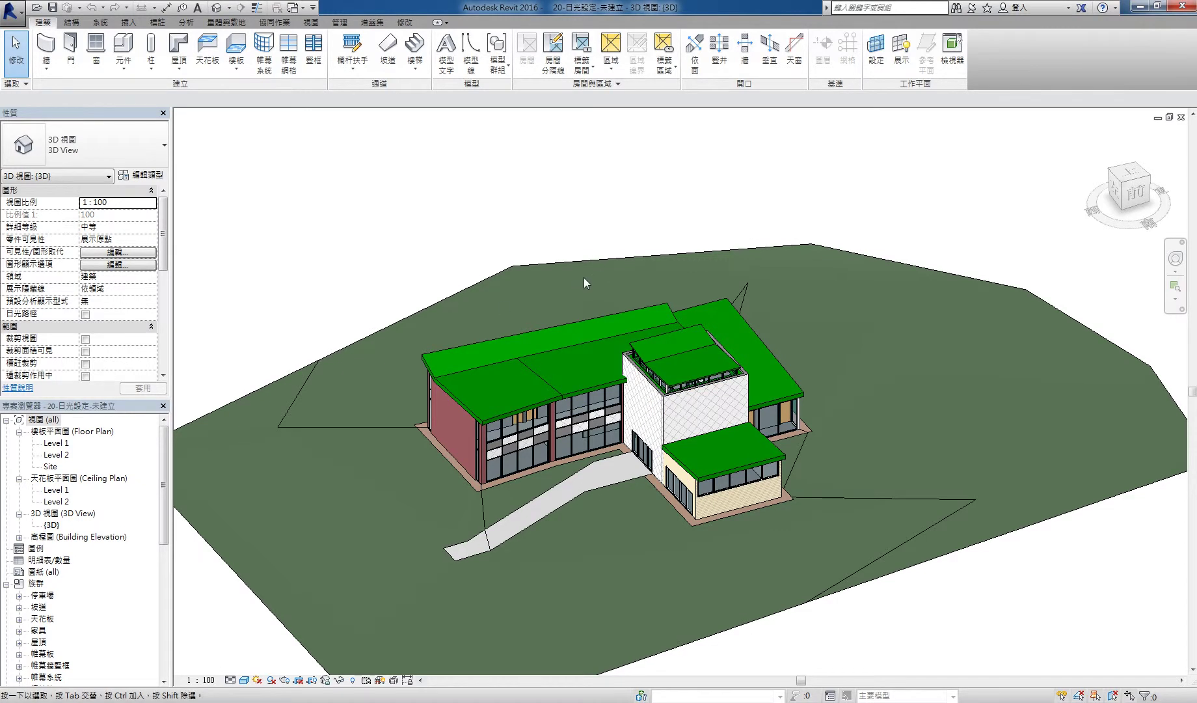
In the Location dialog, set Define Location by to Default City List
left_click(338, 24)
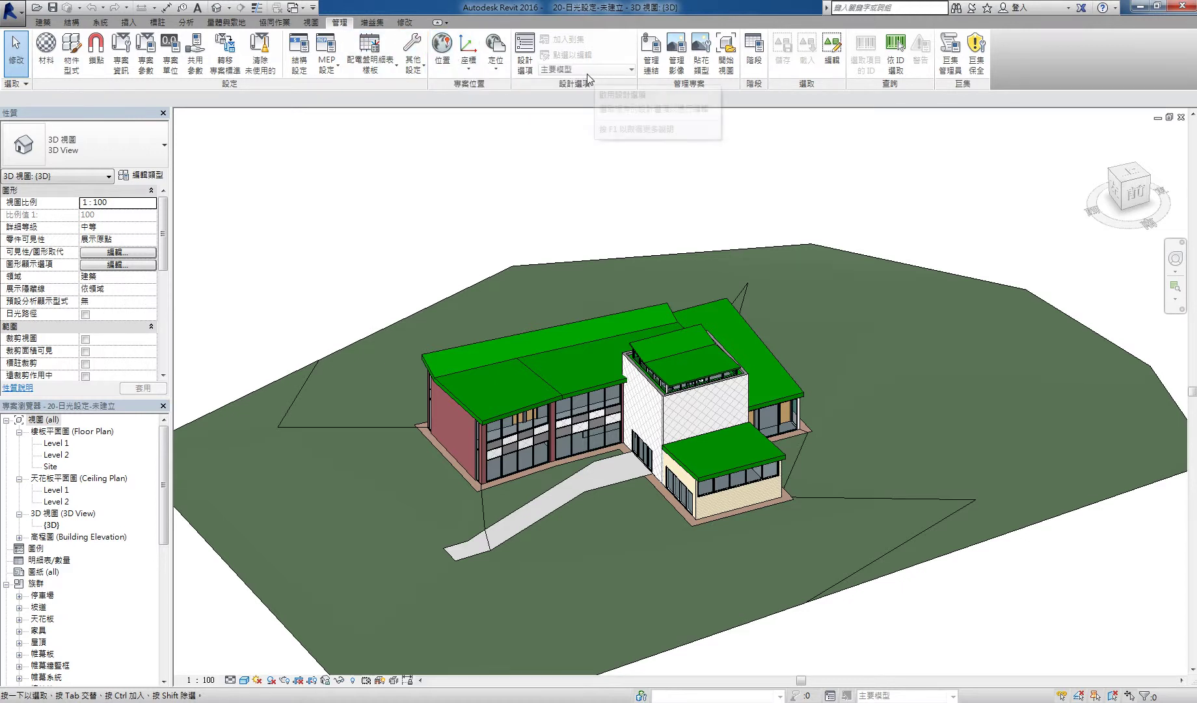
left_click(442, 49)
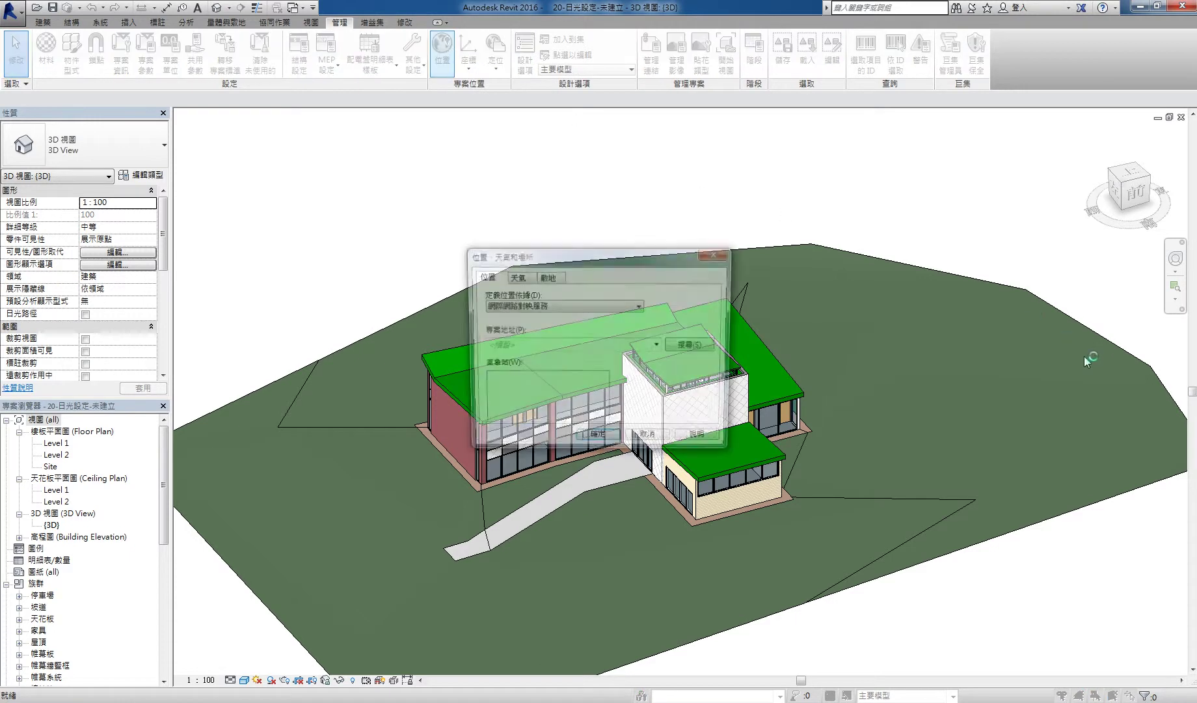
left_click_drag(577, 262, 708, 163)
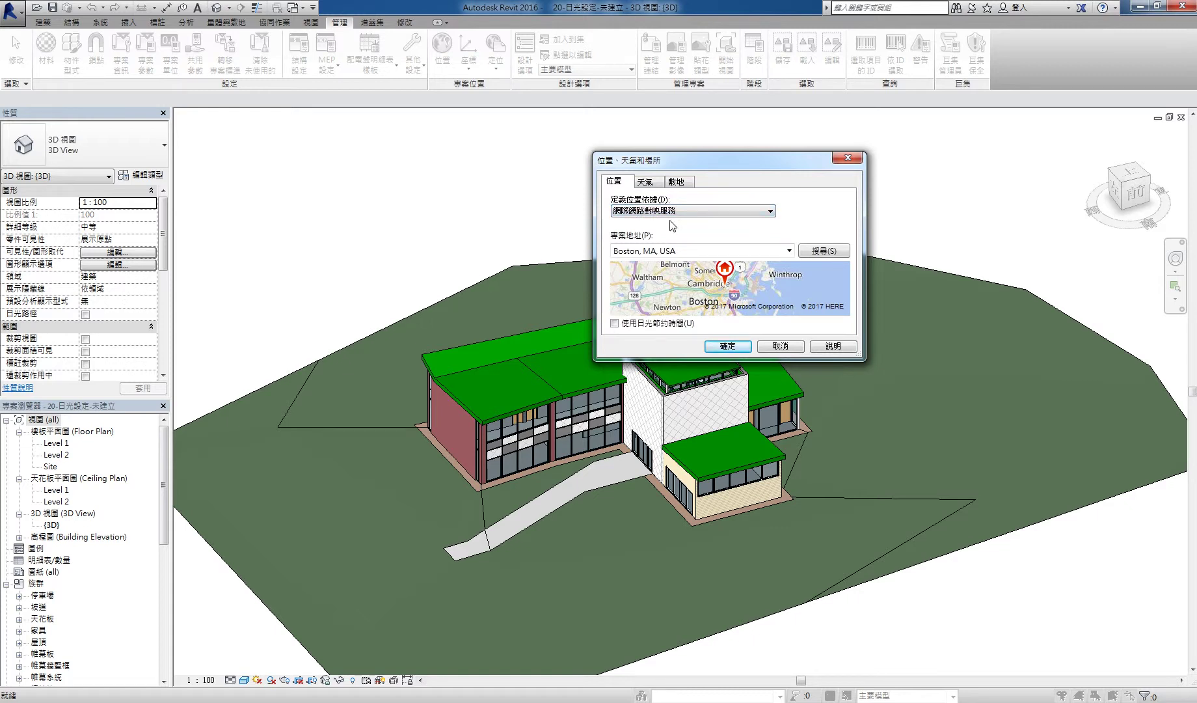
left_click(733, 210)
left_click(666, 222)
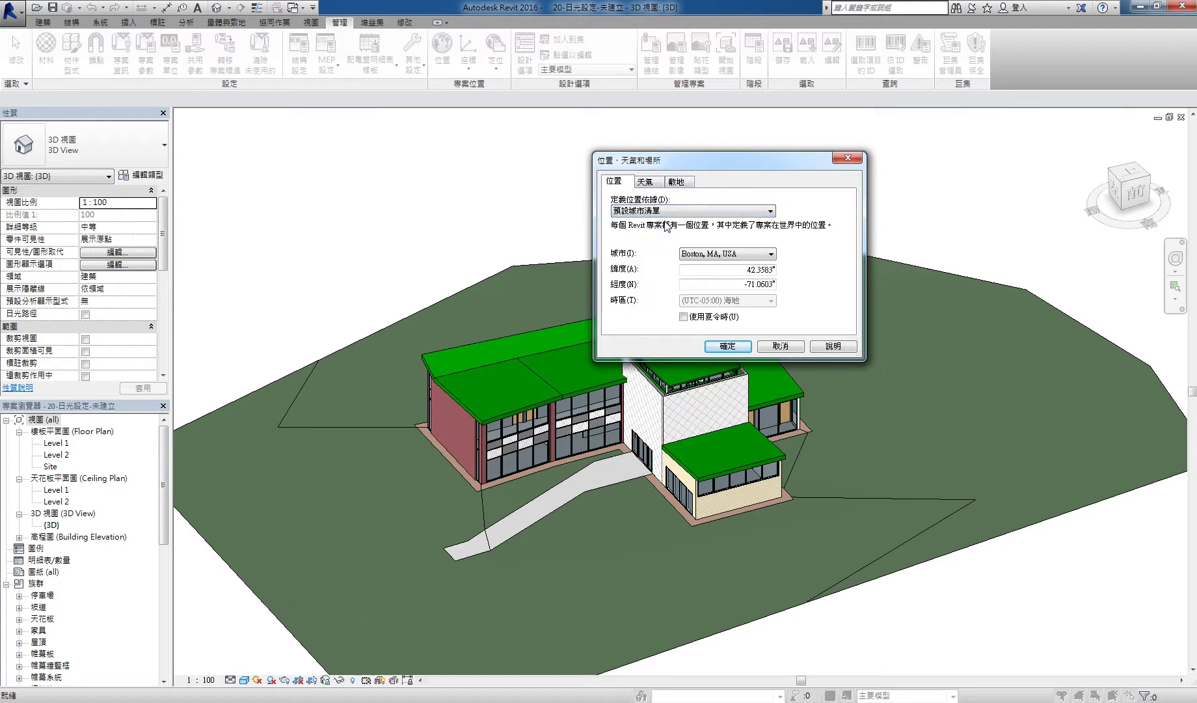
Pick 台北，台灣 (Taipei, Taiwan) from the city list
left_click(771, 255)
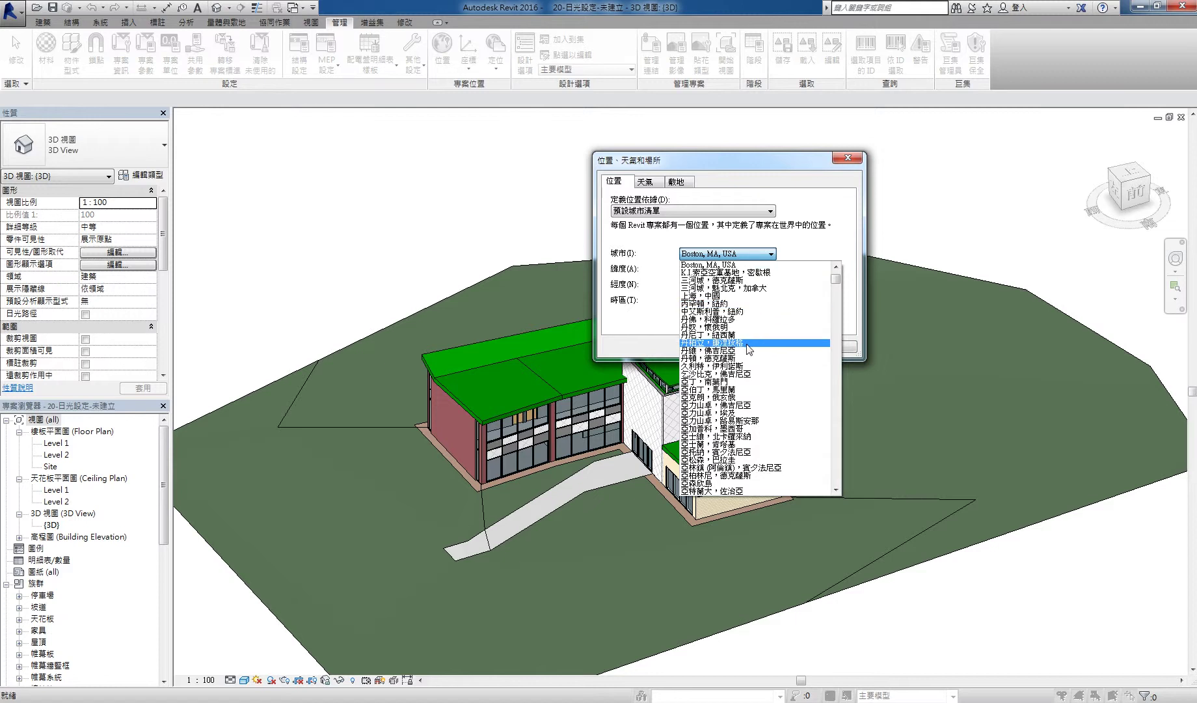
scroll(748, 349, "down", 2)
scroll(748, 349, "down", 3)
scroll(752, 350, "down", 2)
scroll(753, 350, "down", 2)
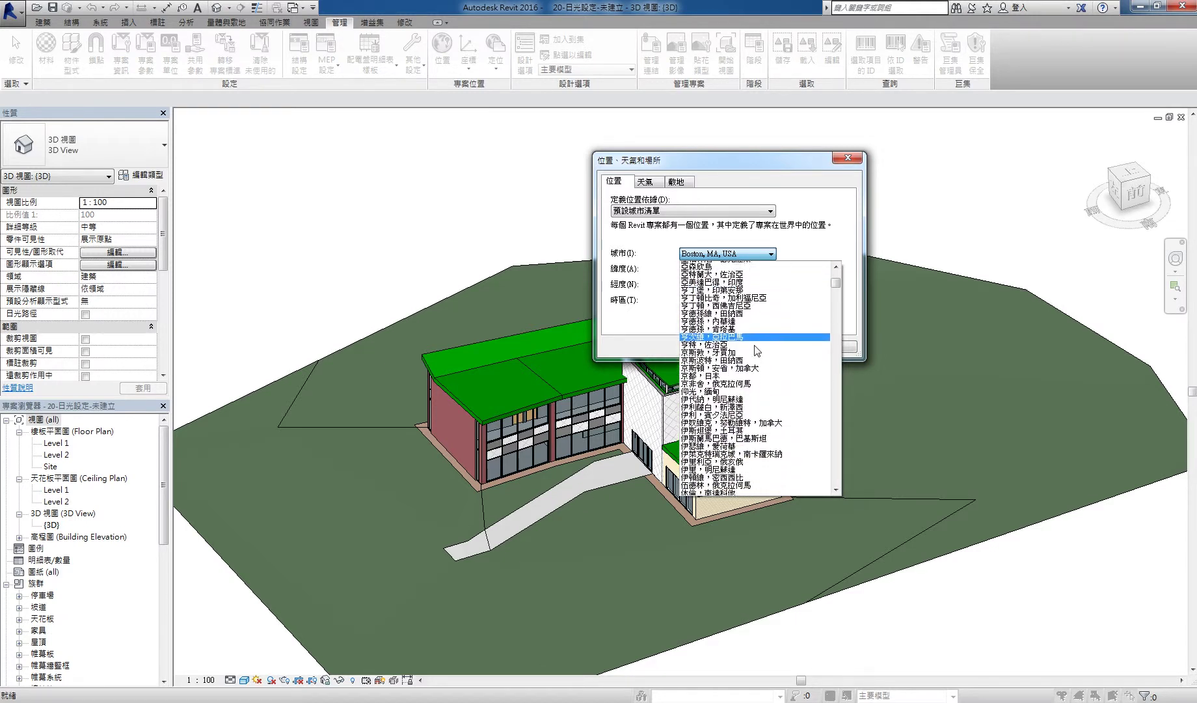
scroll(756, 351, "down", 3)
scroll(755, 350, "down", 3)
scroll(756, 351, "down", 3)
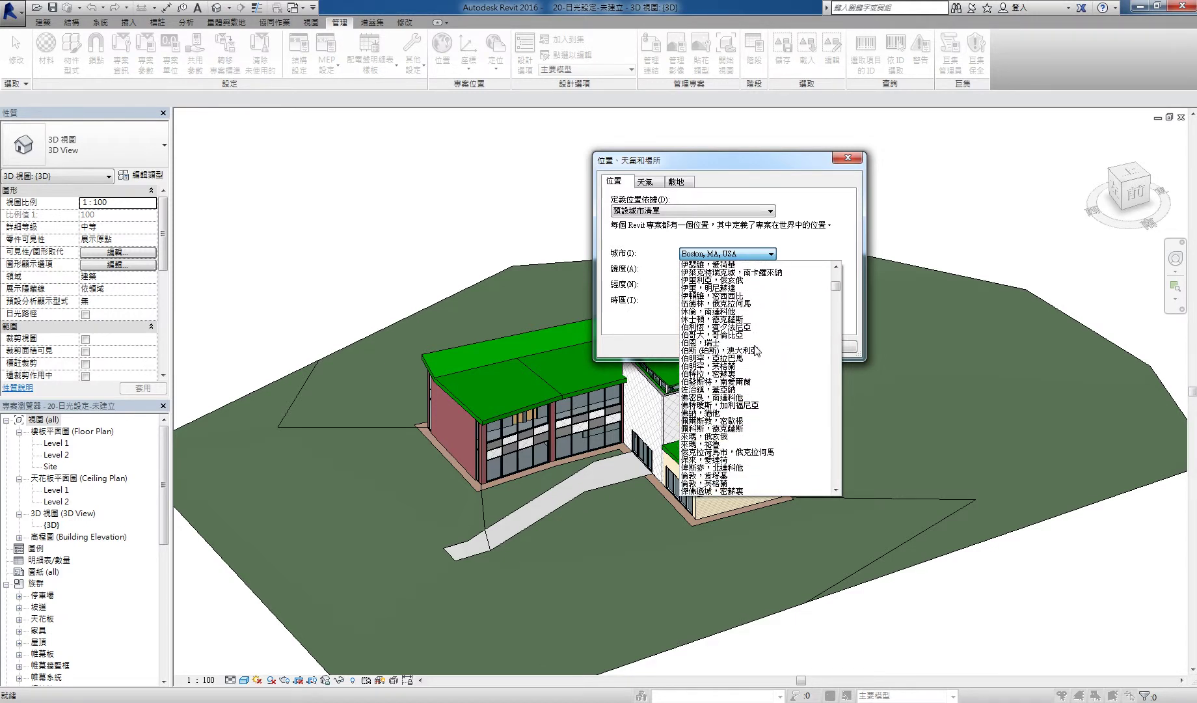
scroll(755, 351, "down", 2)
scroll(754, 358, "down", 3)
scroll(756, 364, "down", 3)
scroll(755, 373, "down", 3)
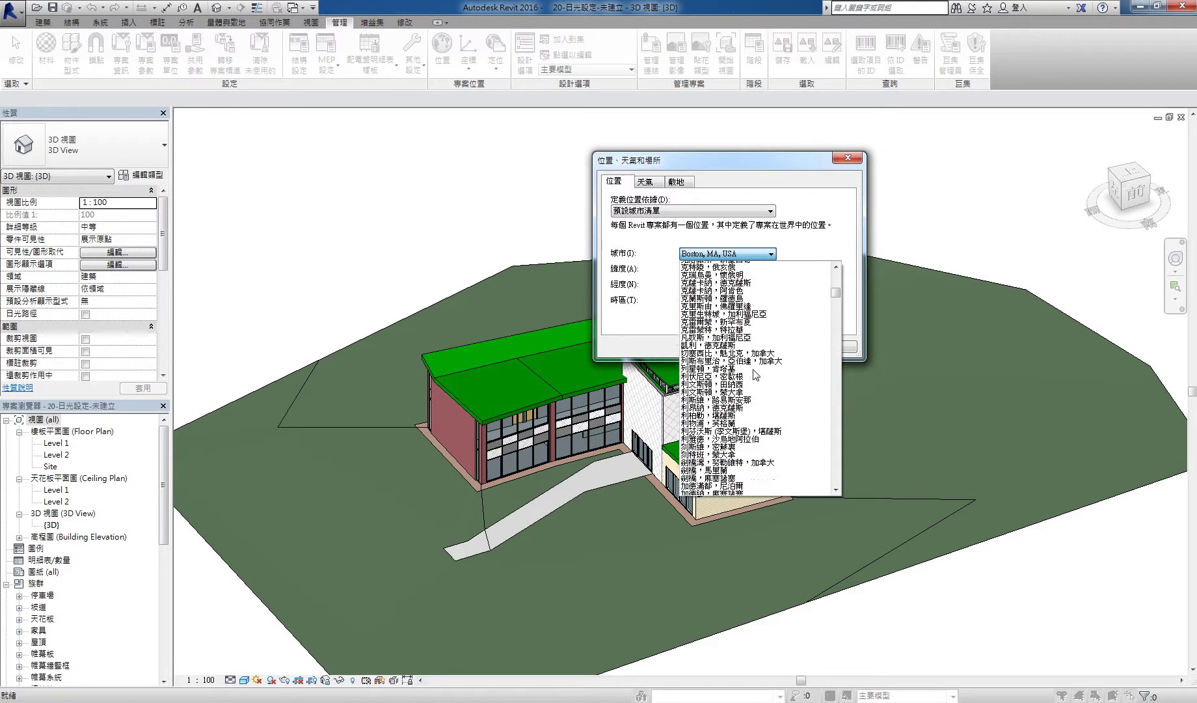
scroll(755, 375, "down", 3)
scroll(755, 375, "down", 2)
scroll(755, 375, "down", 2)
scroll(755, 374, "down", 2)
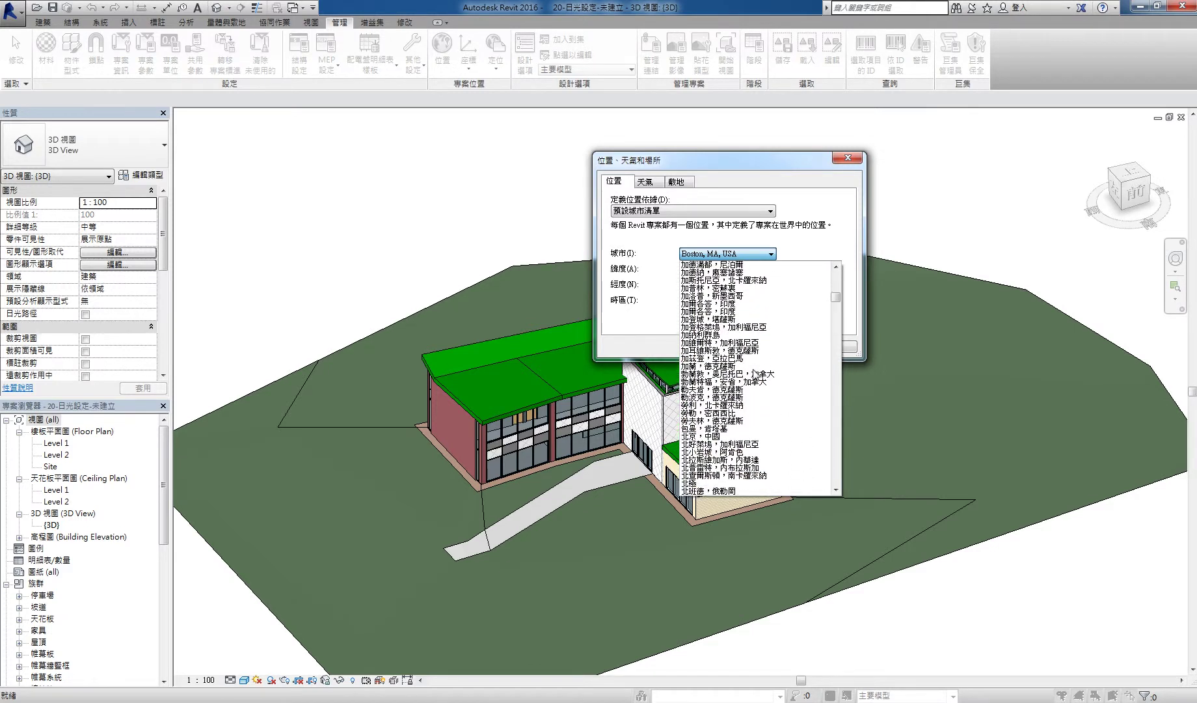
scroll(754, 375, "down", 3)
scroll(755, 375, "down", 3)
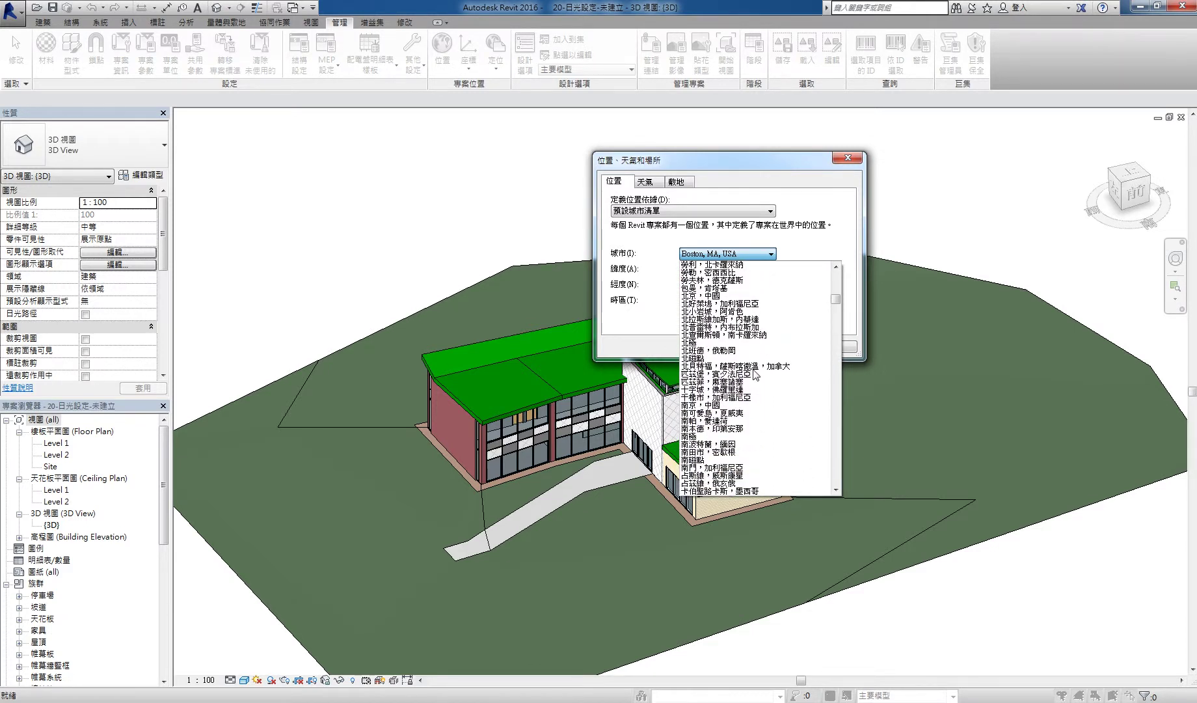
scroll(754, 375, "down", 3)
scroll(755, 375, "down", 3)
scroll(755, 375, "down", 3)
scroll(756, 375, "down", 3)
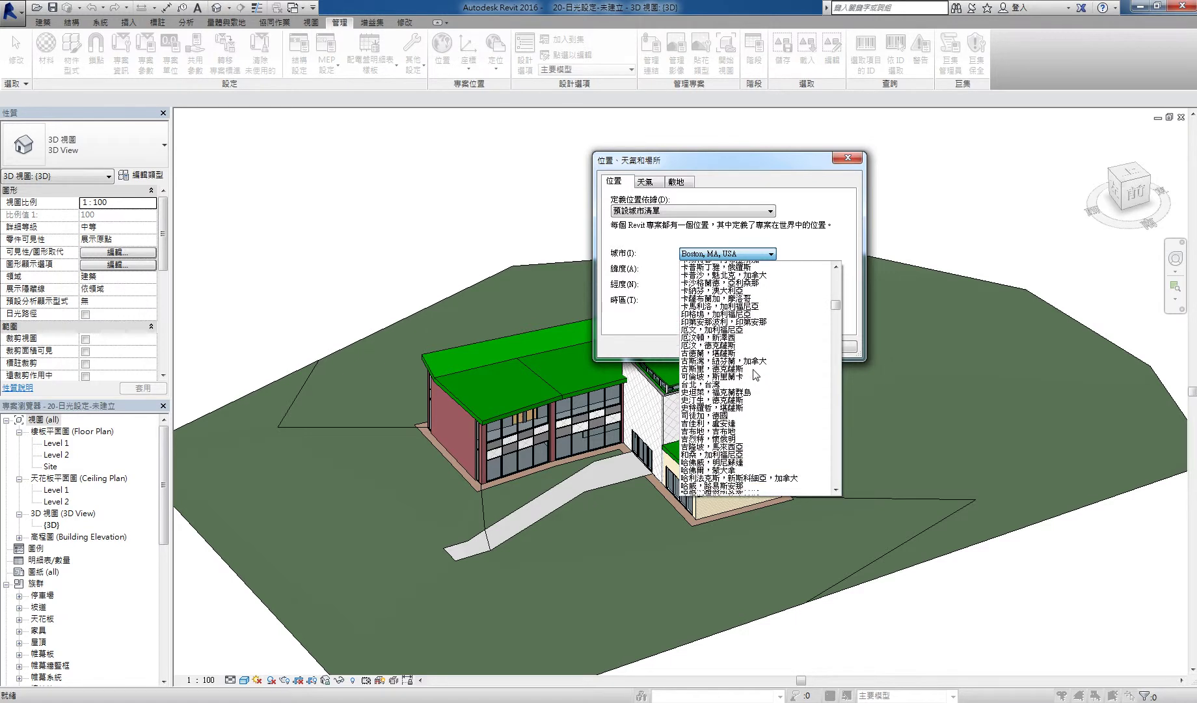
scroll(755, 374, "down", 1)
left_click(755, 355)
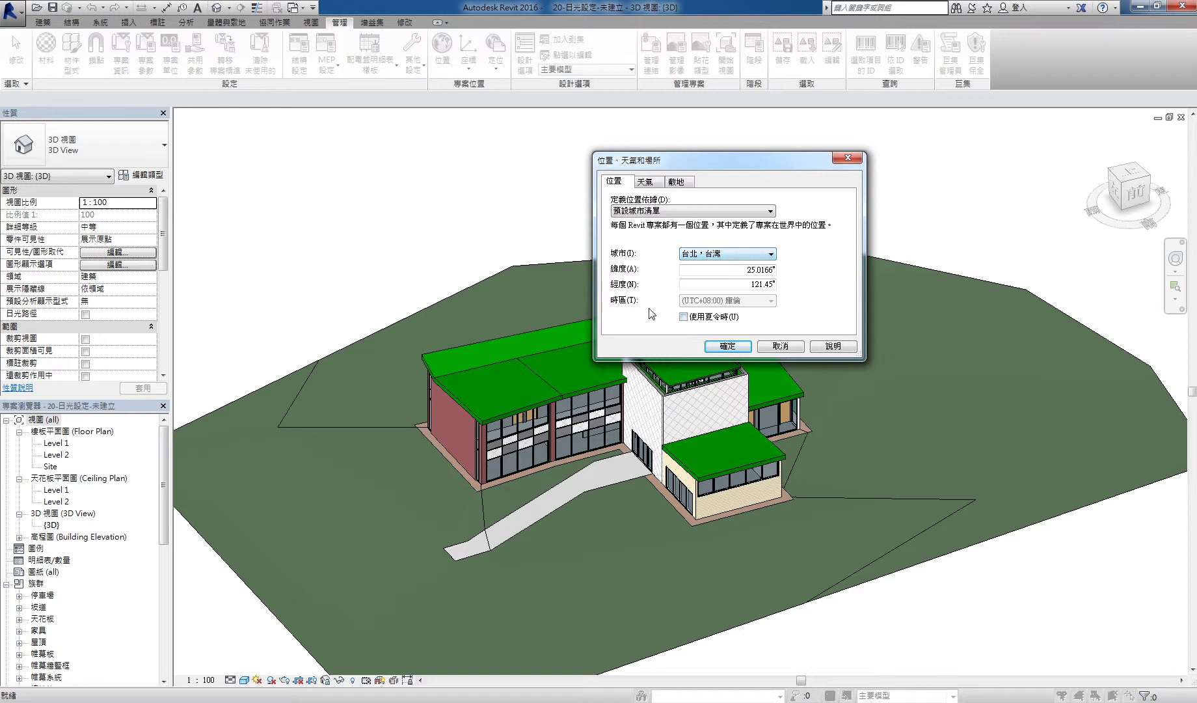
Enable daylight saving time, review the Weather and Site tabs, and apply the Taipei location
left_click(696, 318)
left_click(647, 181)
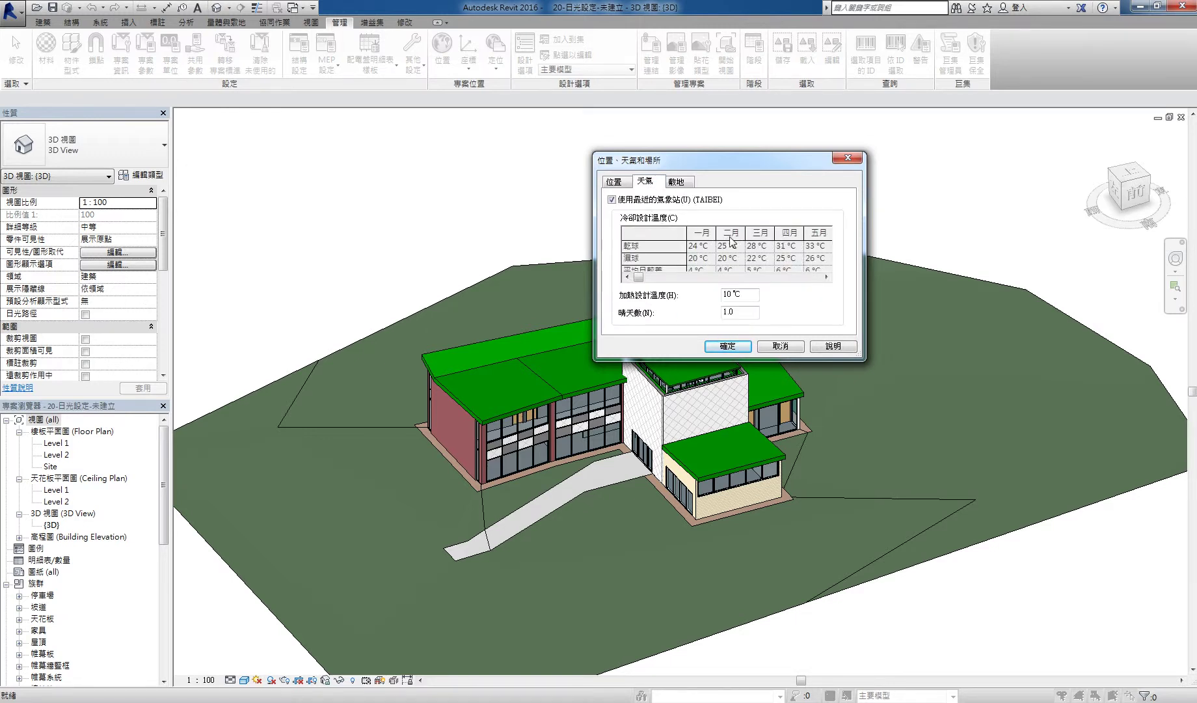
left_click(678, 182)
left_click(615, 182)
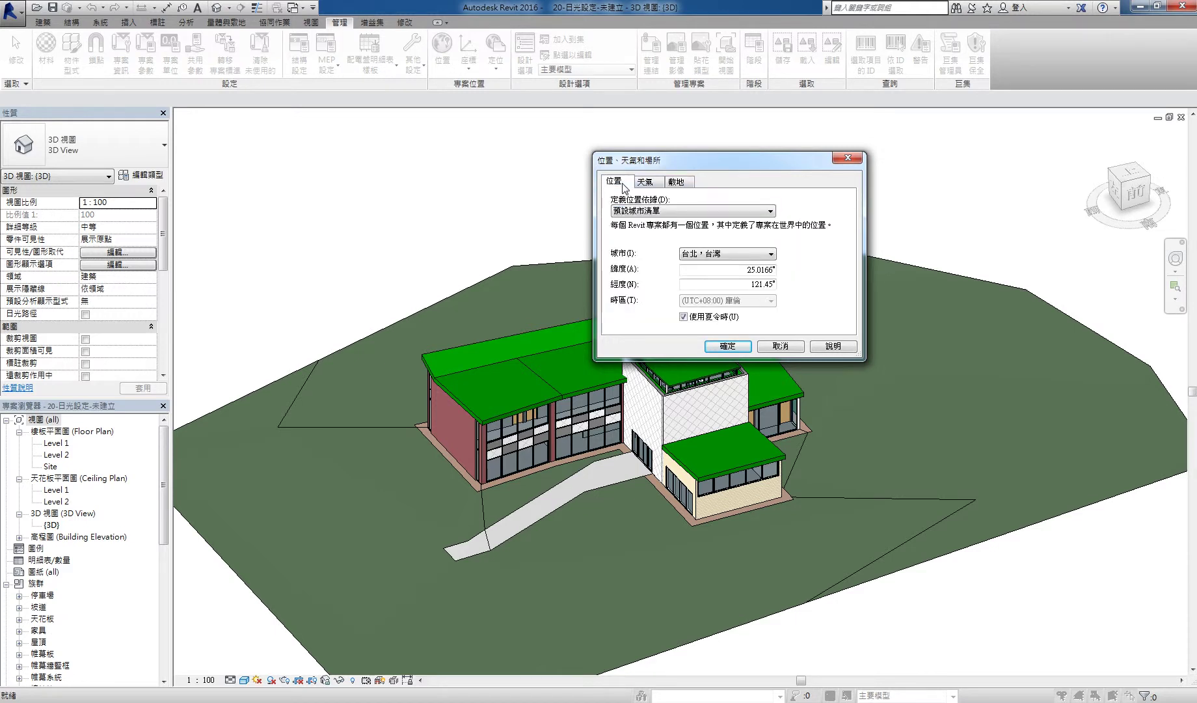
left_click(734, 347)
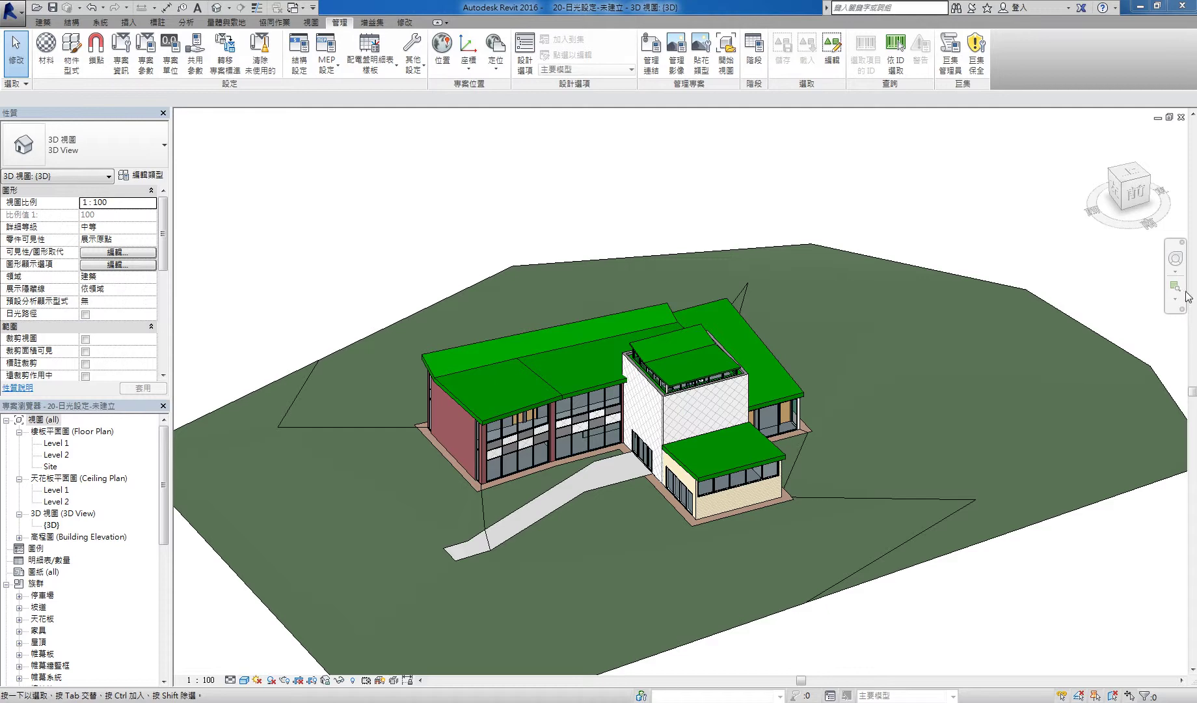
Show the sun path over the house using the specified project location, date and time
mouse_move(657, 473)
middle_mouse_down()
mouse_move(697, 478)
mouse_move(736, 440)
mouse_move(660, 476)
mouse_move(678, 464)
mouse_move(704, 473)
mouse_move(569, 483)
mouse_move(659, 469)
mouse_move(699, 517)
mouse_move(659, 521)
middle_mouse_up()
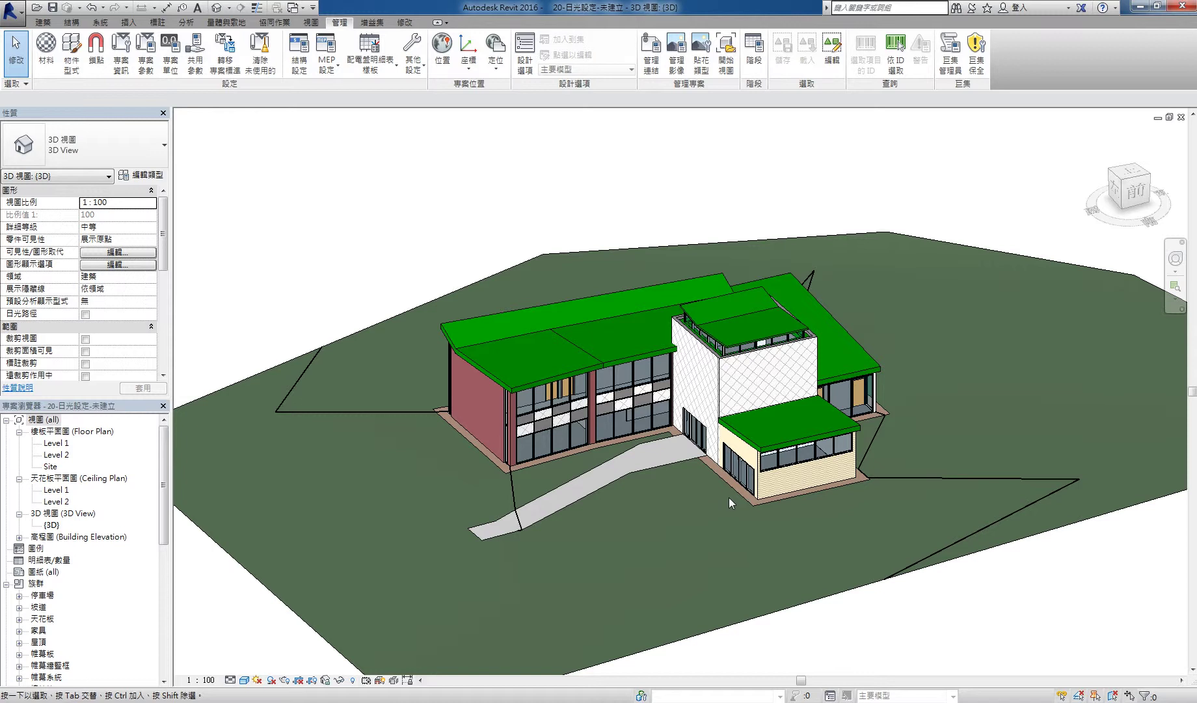
left_click(258, 680)
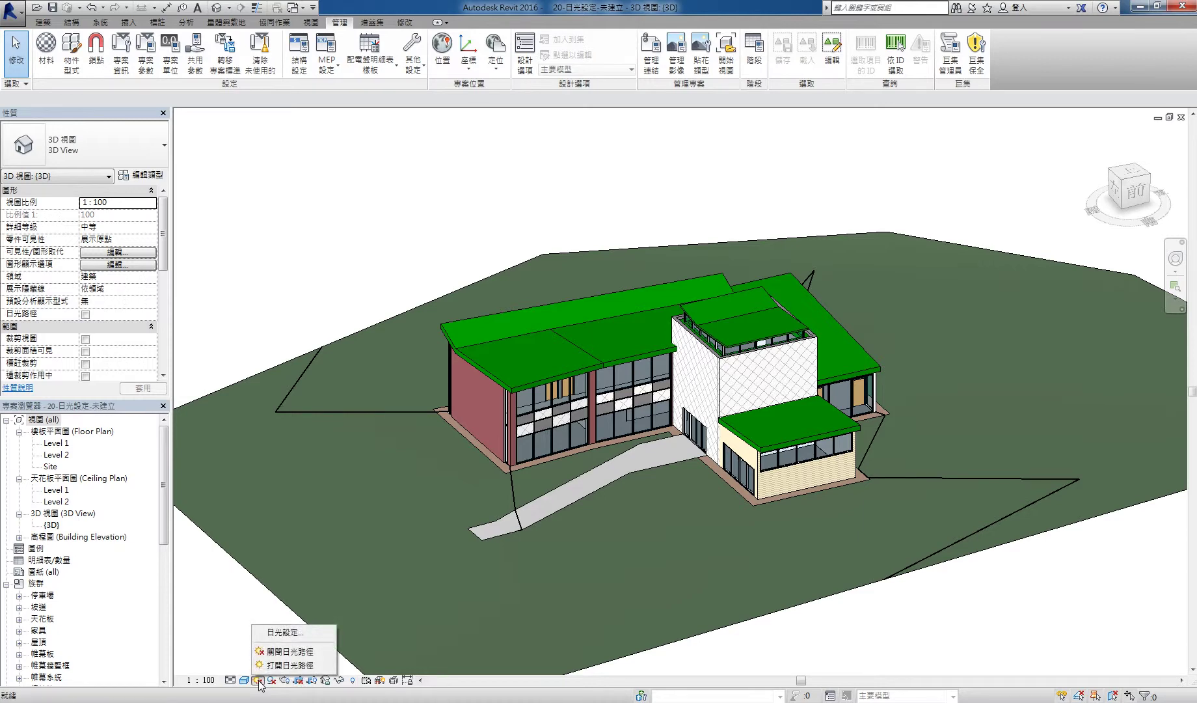
left_click(300, 665)
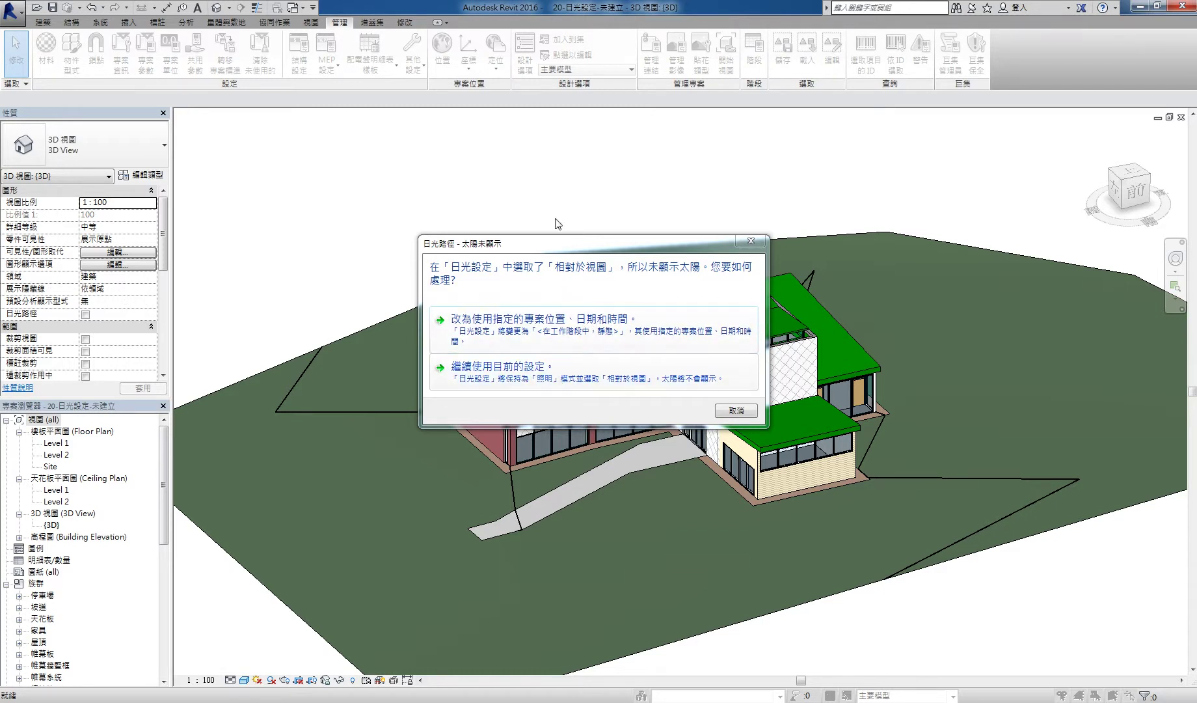
left_click(617, 331)
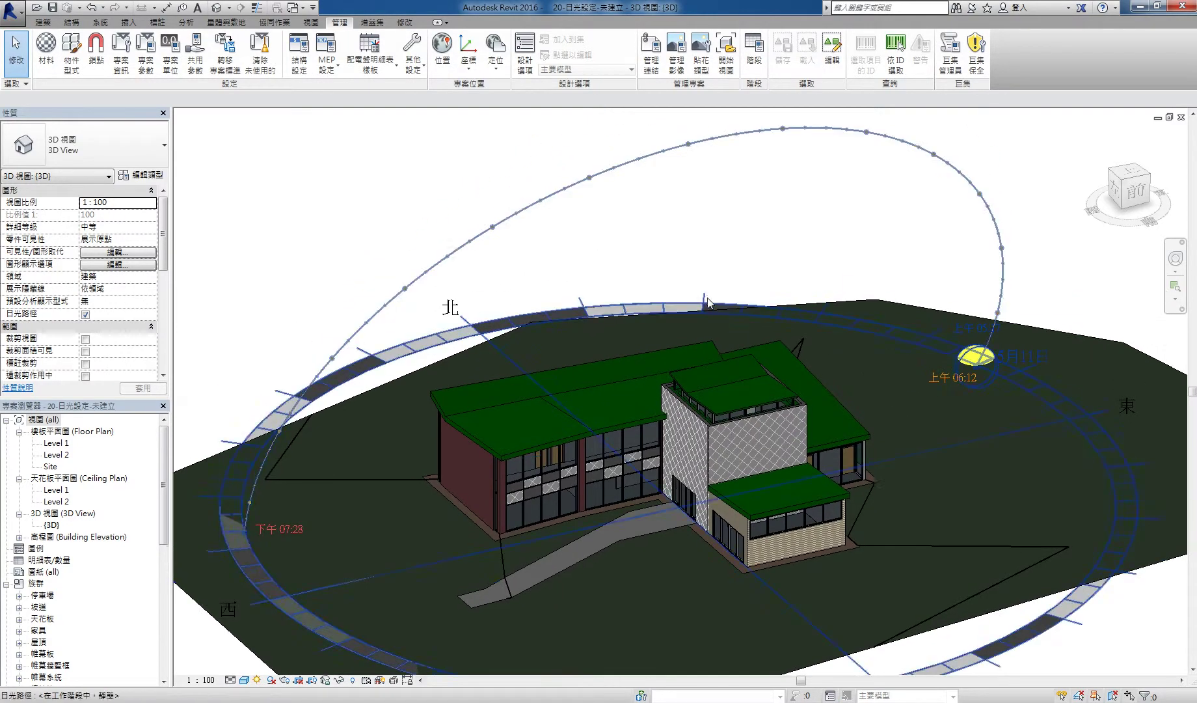
Turn Shadows On and orbit the house to inspect the shading under the sun path
mouse_move(707, 300)
middle_mouse_down("shift")
mouse_move(736, 389)
mouse_move(831, 407)
middle_mouse_up("shift")
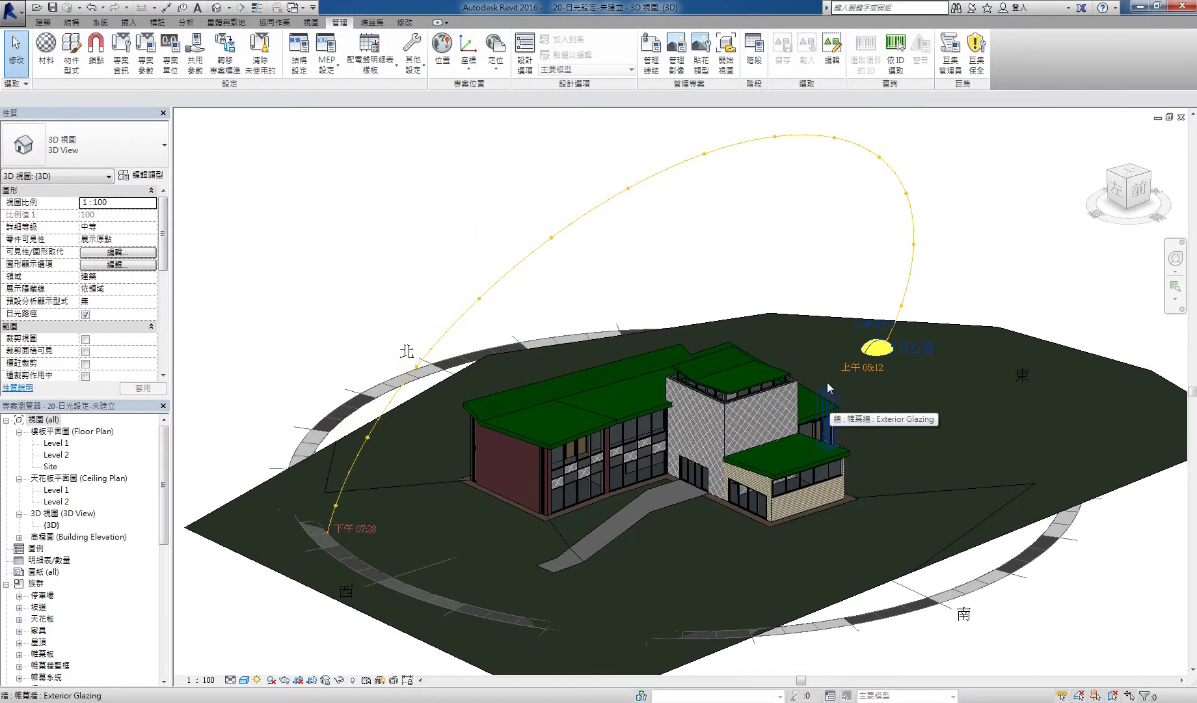
middle_click_drag(839, 396, 856, 390)
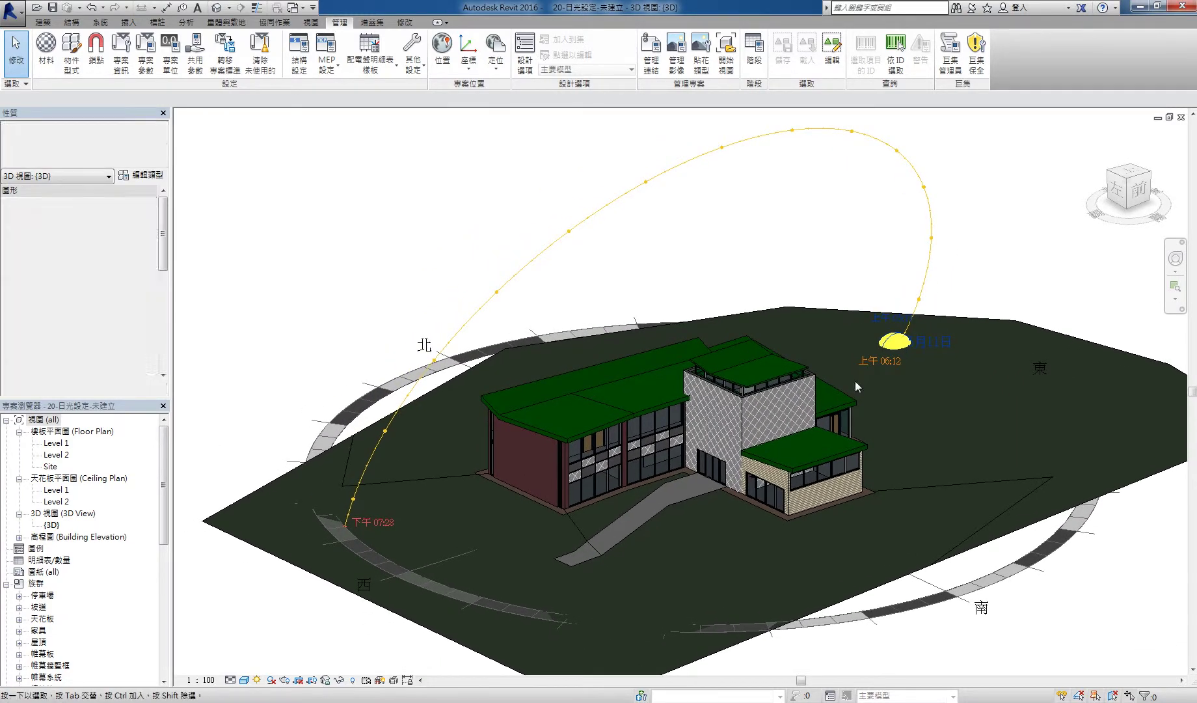
left_click(270, 680)
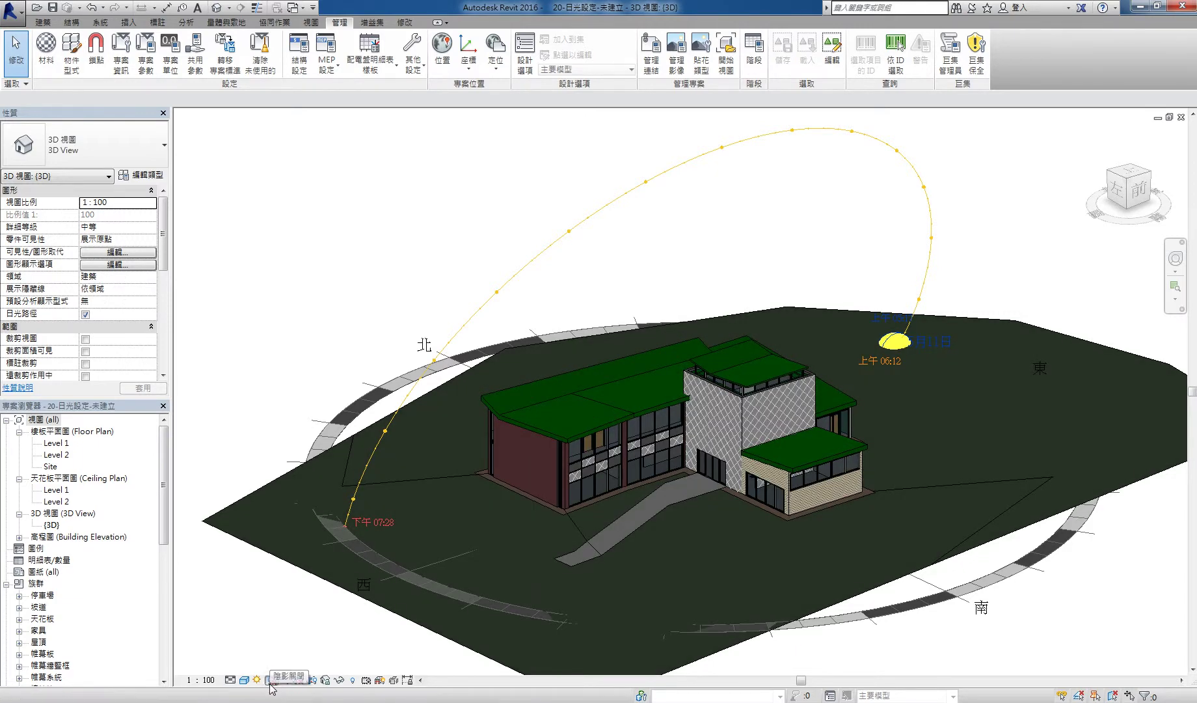
mouse_move(760, 377)
middle_mouse_down()
mouse_move(768, 343)
mouse_move(804, 411)
middle_mouse_up()
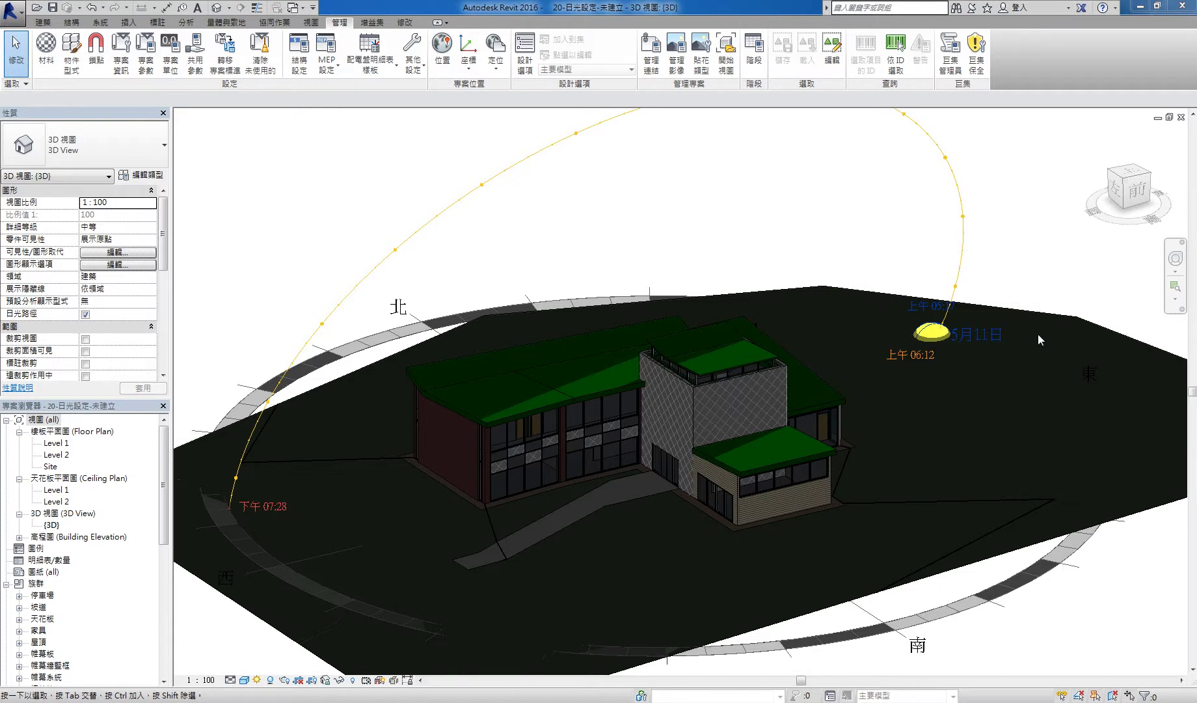
mouse_move(836, 392)
middle_mouse_down("shift")
mouse_move(651, 357)
mouse_move(639, 409)
middle_mouse_up("shift")
scroll(673, 360, "up", 1)
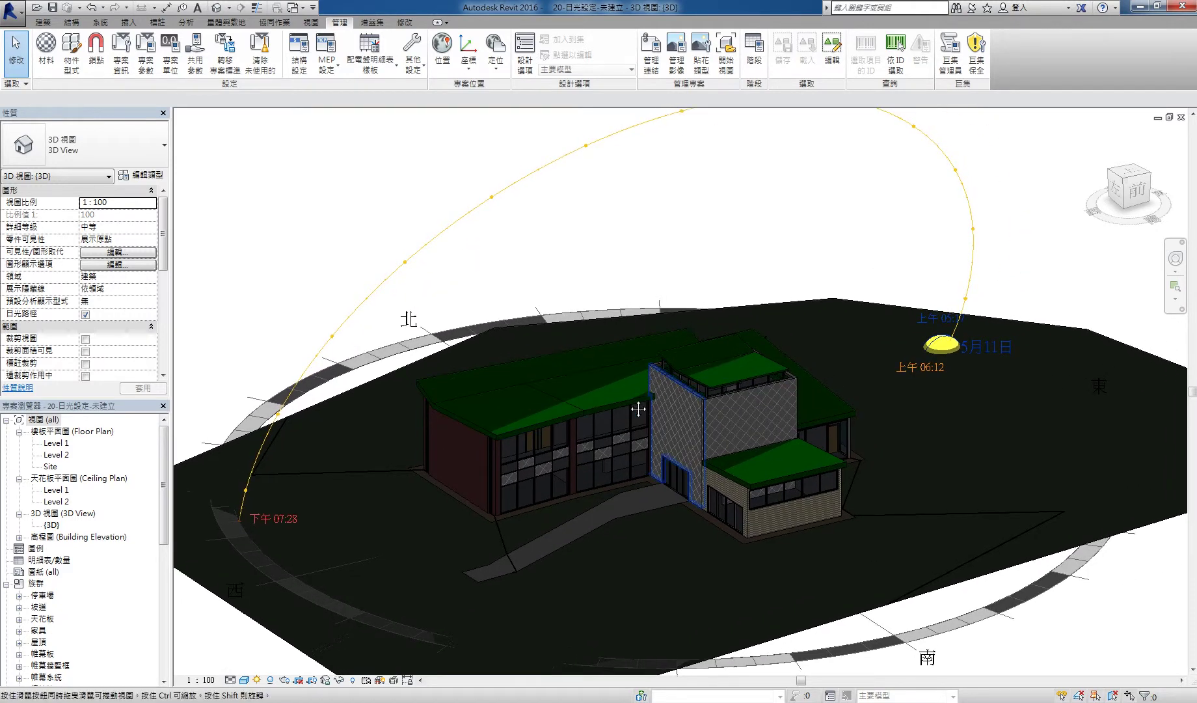
scroll(623, 392, "down", 1)
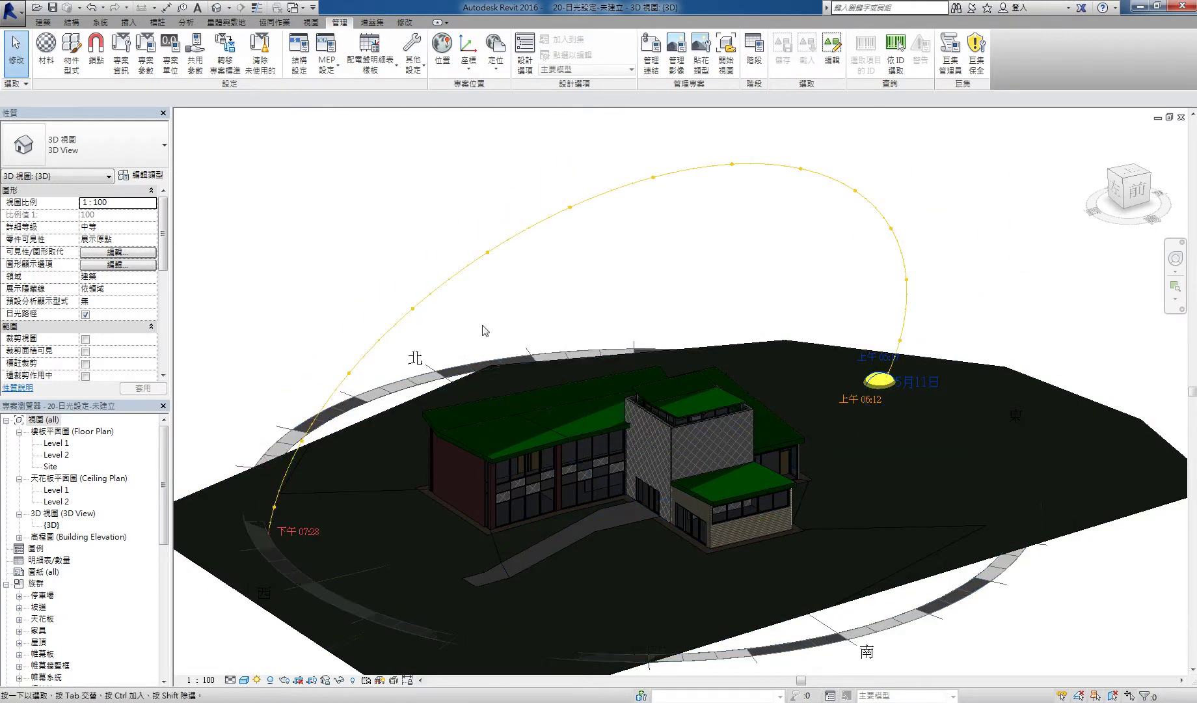
mouse_move(622, 412)
middle_mouse_down()
mouse_move(319, 571)
mouse_move(776, 447)
mouse_move(761, 441)
middle_mouse_up()
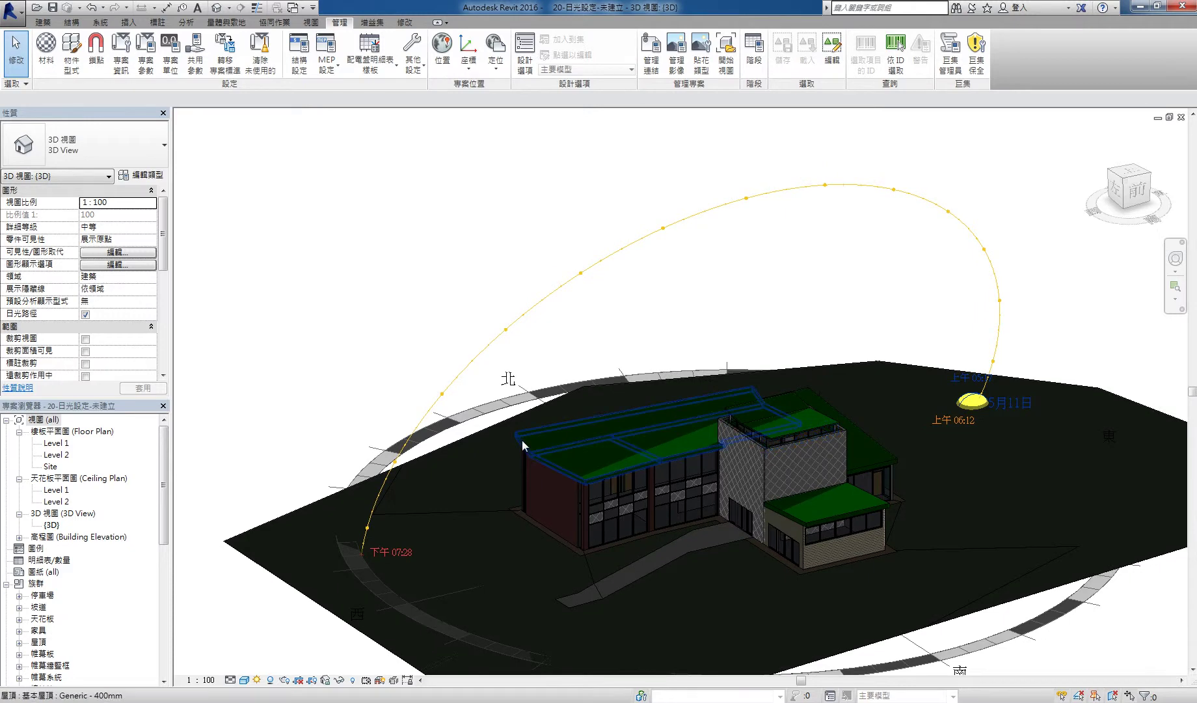
In Sun Settings, select the One Day solar study
left_click(257, 680)
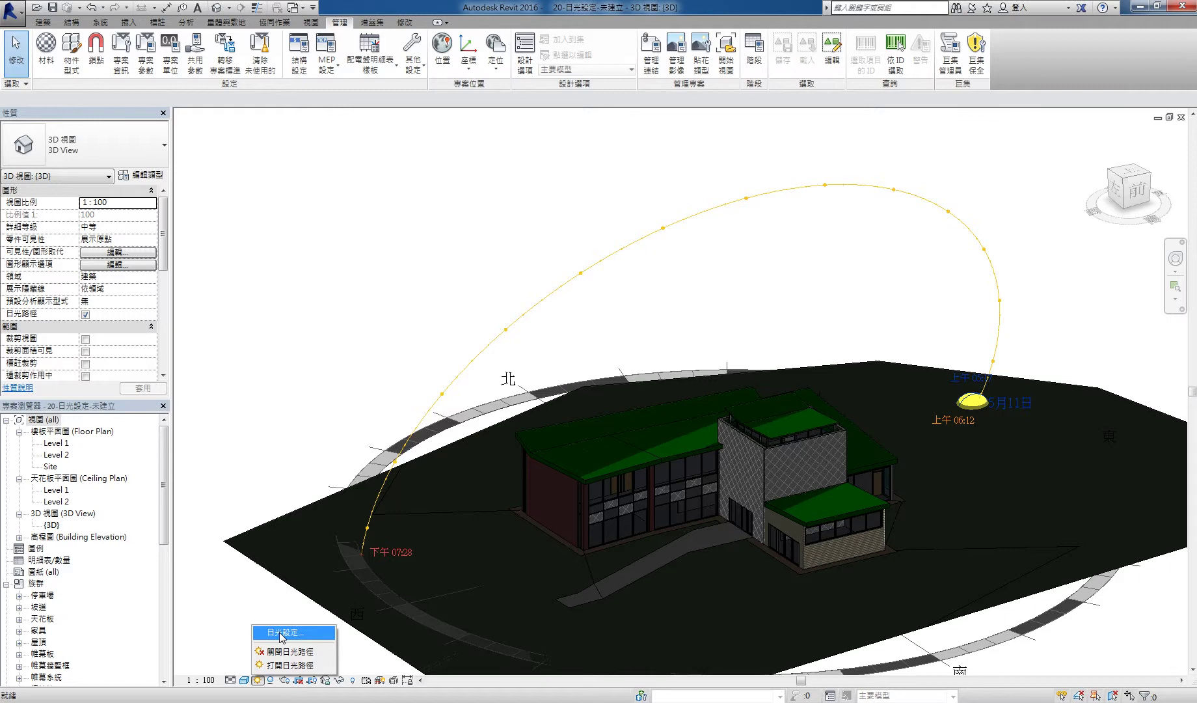
left_click(281, 634)
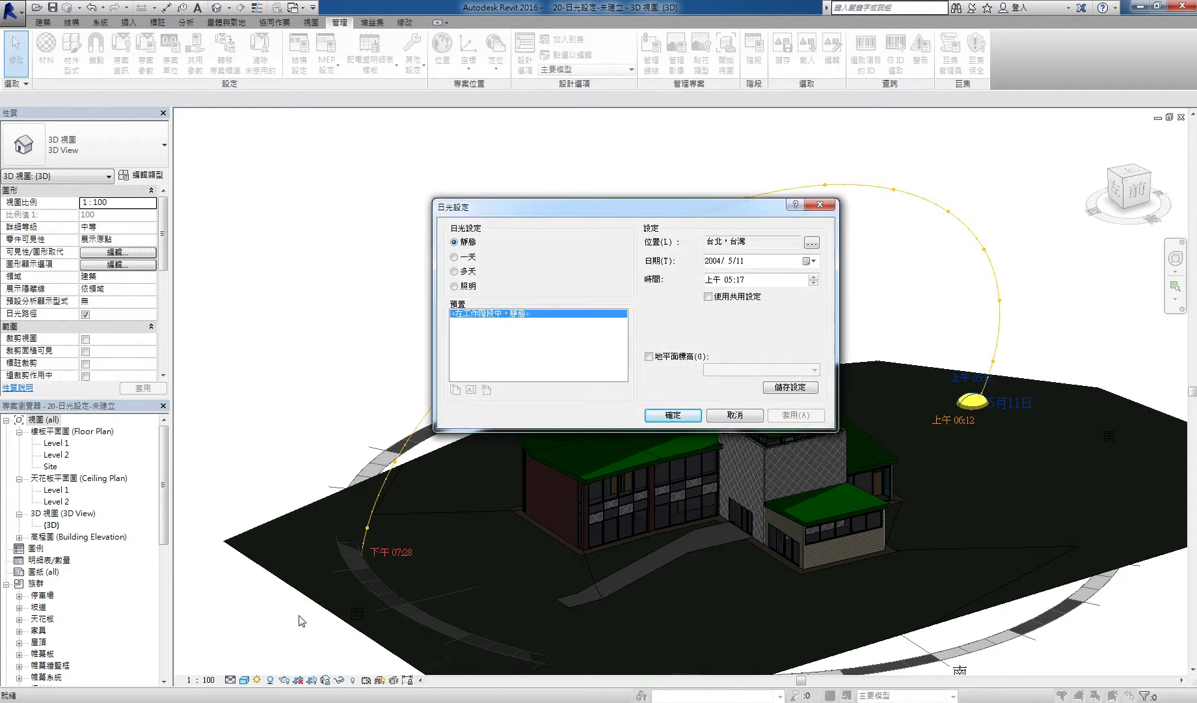
left_click_drag(597, 212, 574, 202)
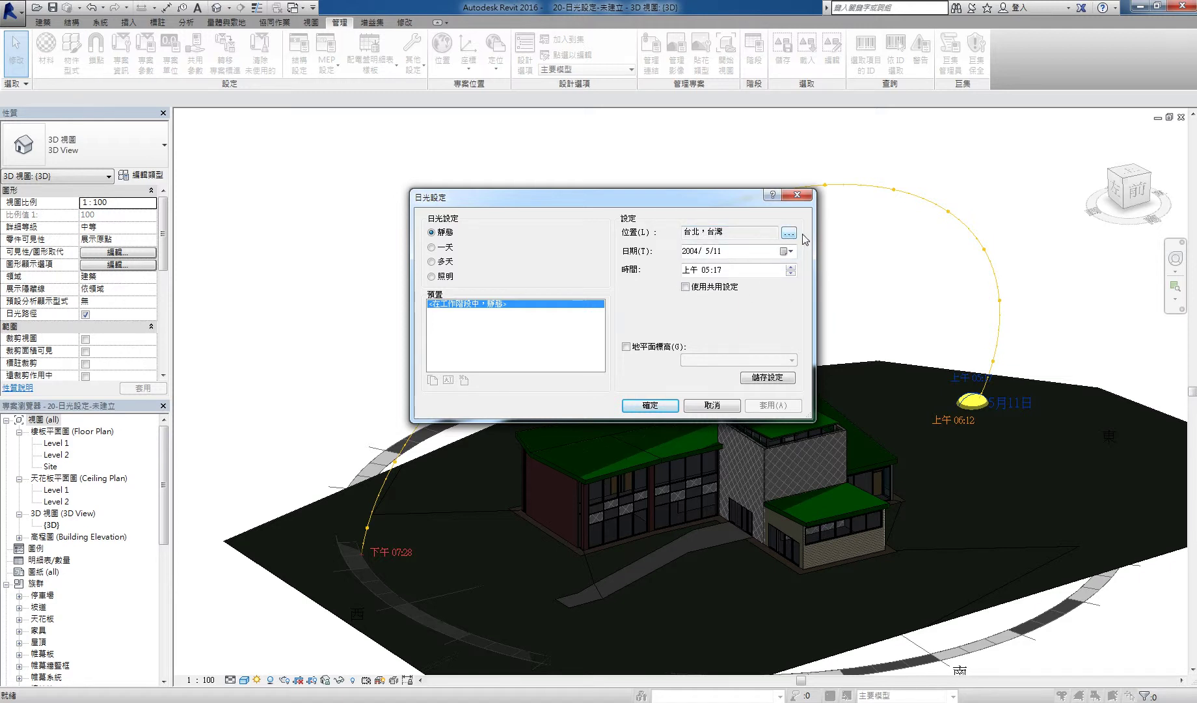
left_click_drag(614, 201, 532, 180)
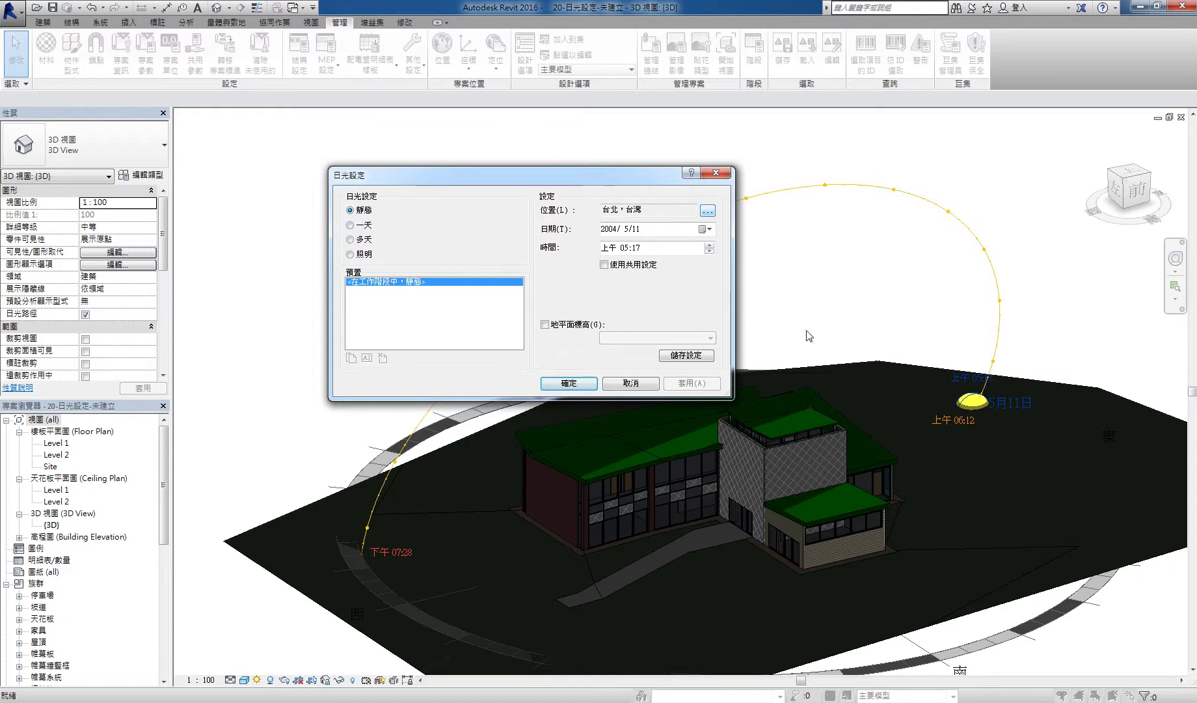
left_click(369, 229)
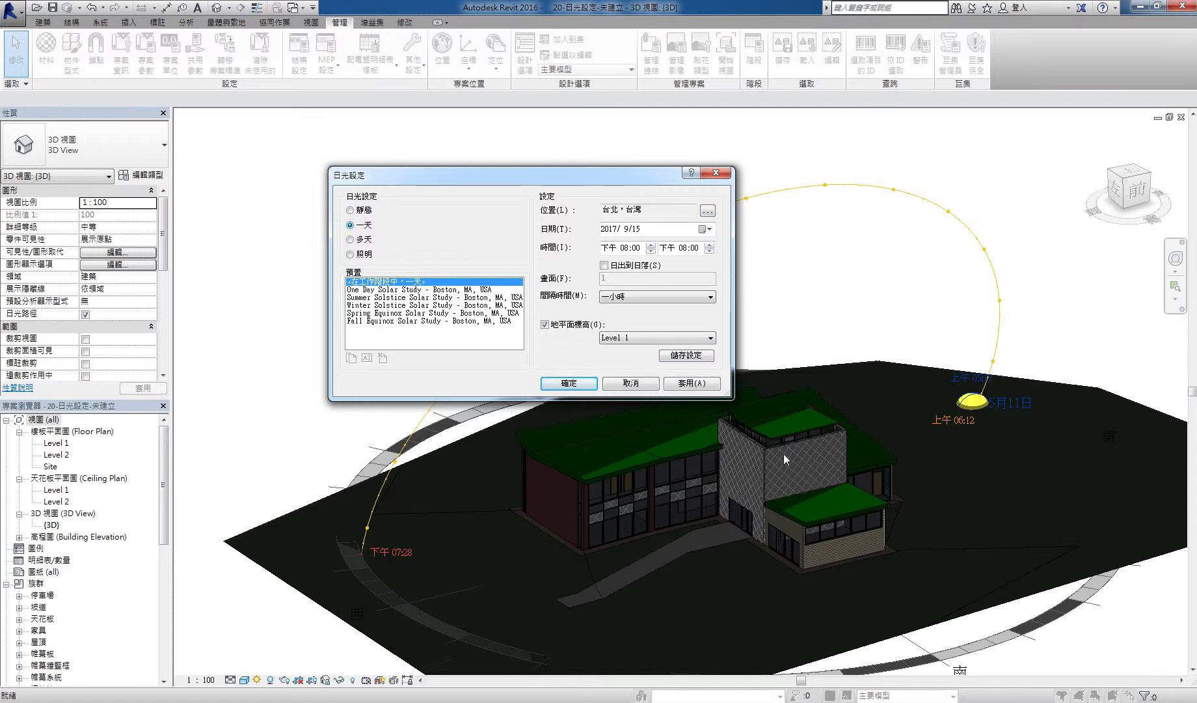
left_click(367, 242)
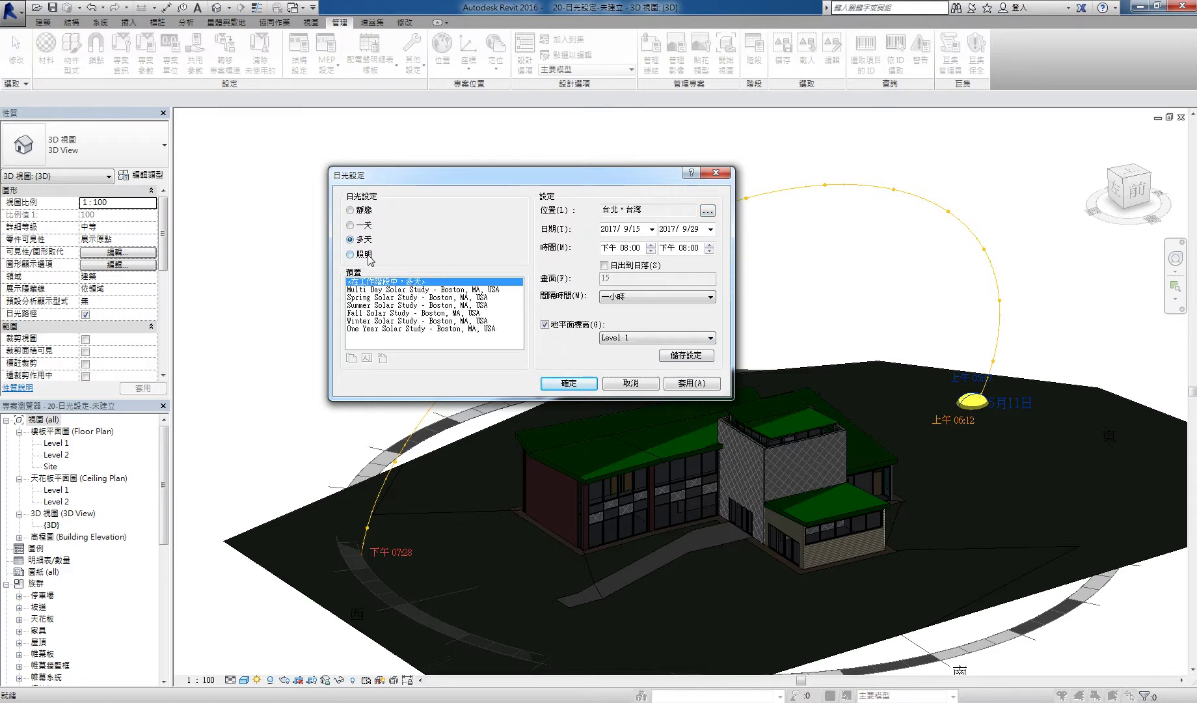
left_click(368, 211)
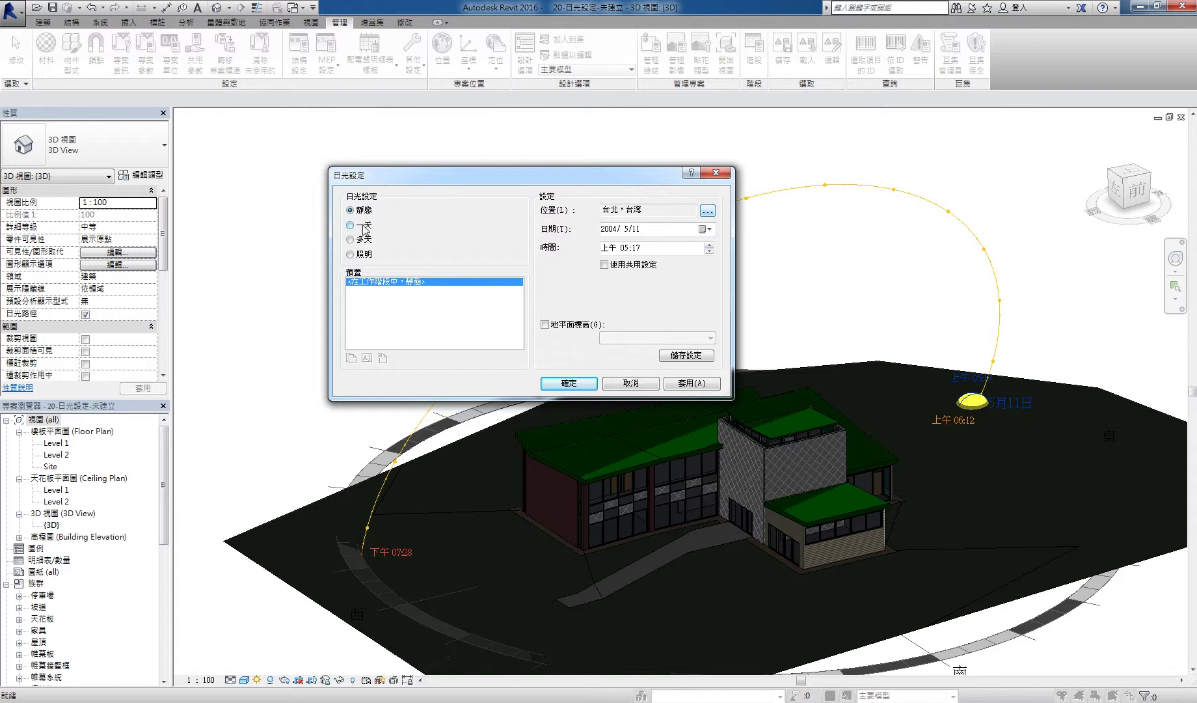
left_click(365, 229)
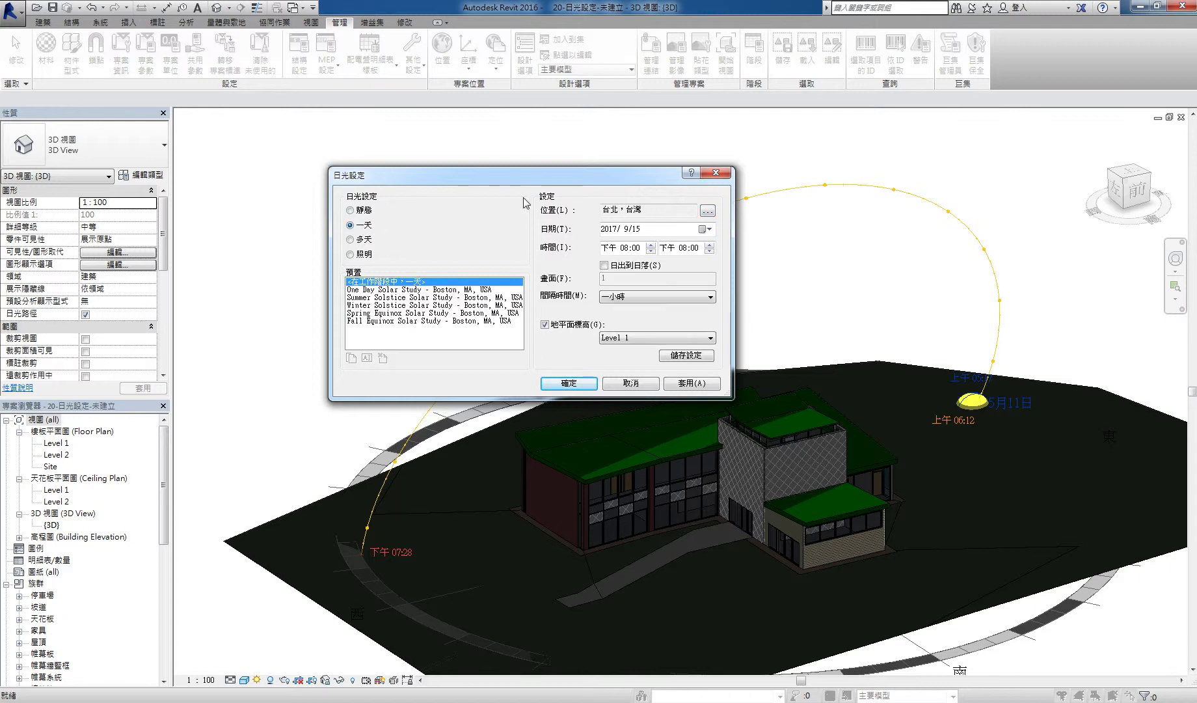
left_click_drag(527, 188, 476, 188)
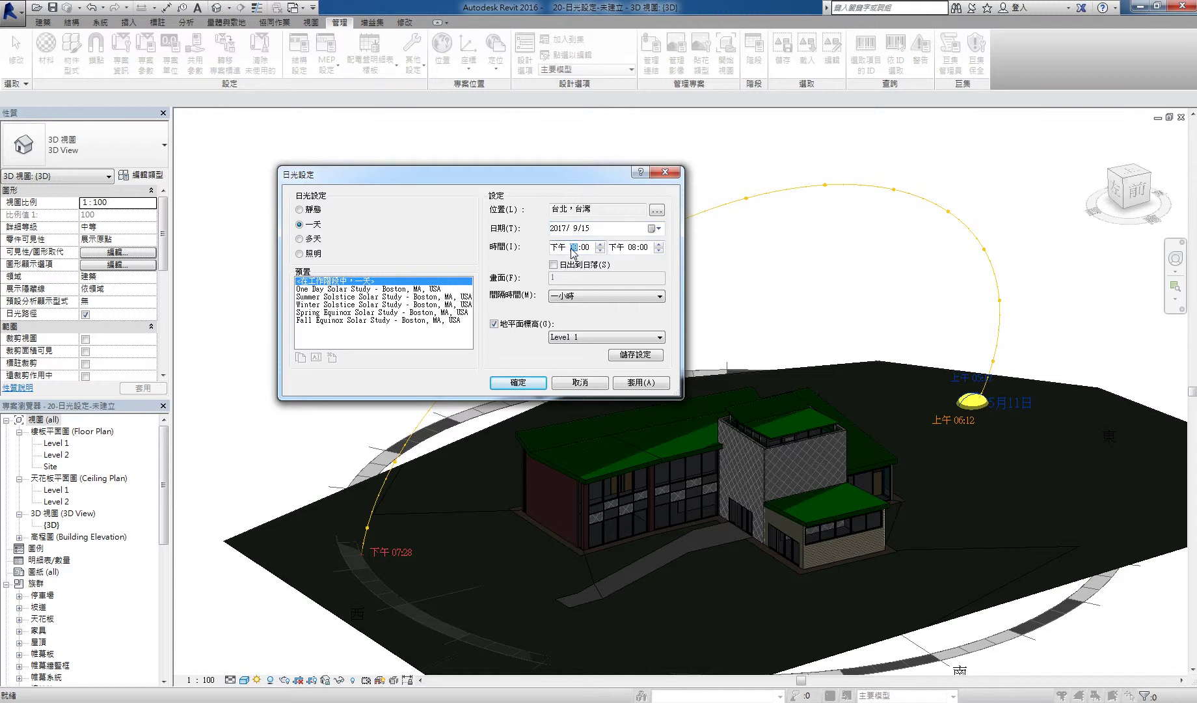
Use Sunrise to Sunset with a 15-minute time interval and apply
left_click(555, 265)
left_click(553, 264)
left_click(555, 265)
left_click(608, 297)
left_click(594, 311)
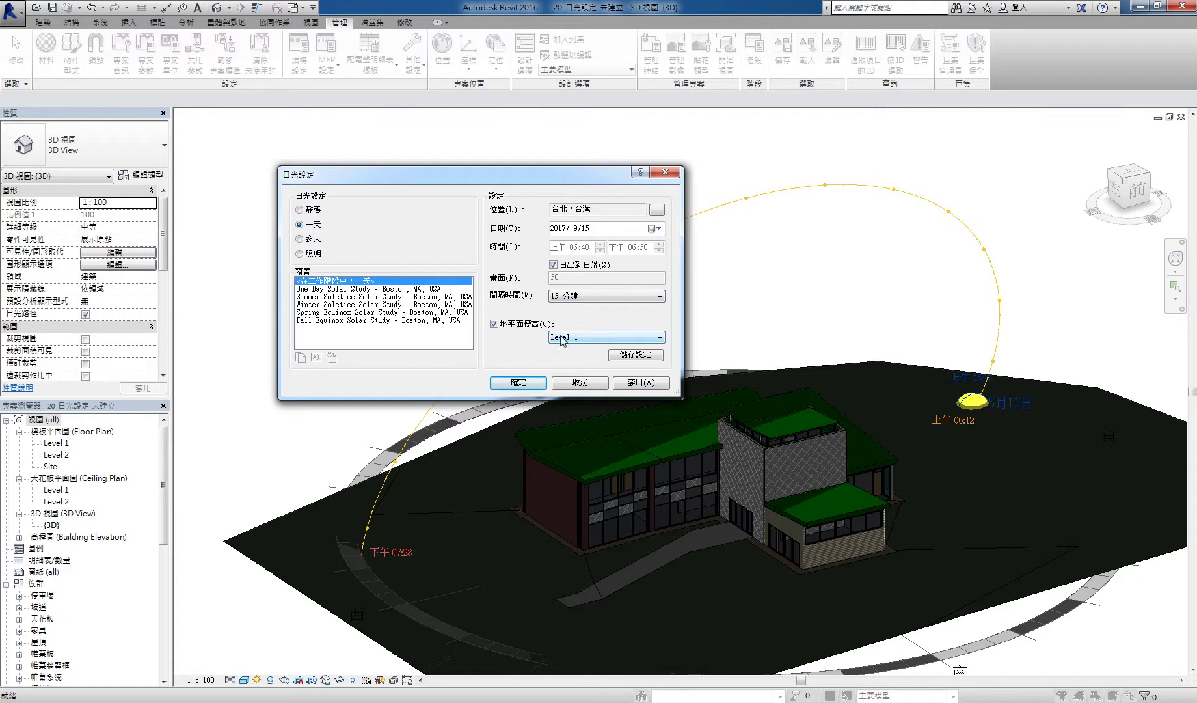
left_click(647, 384)
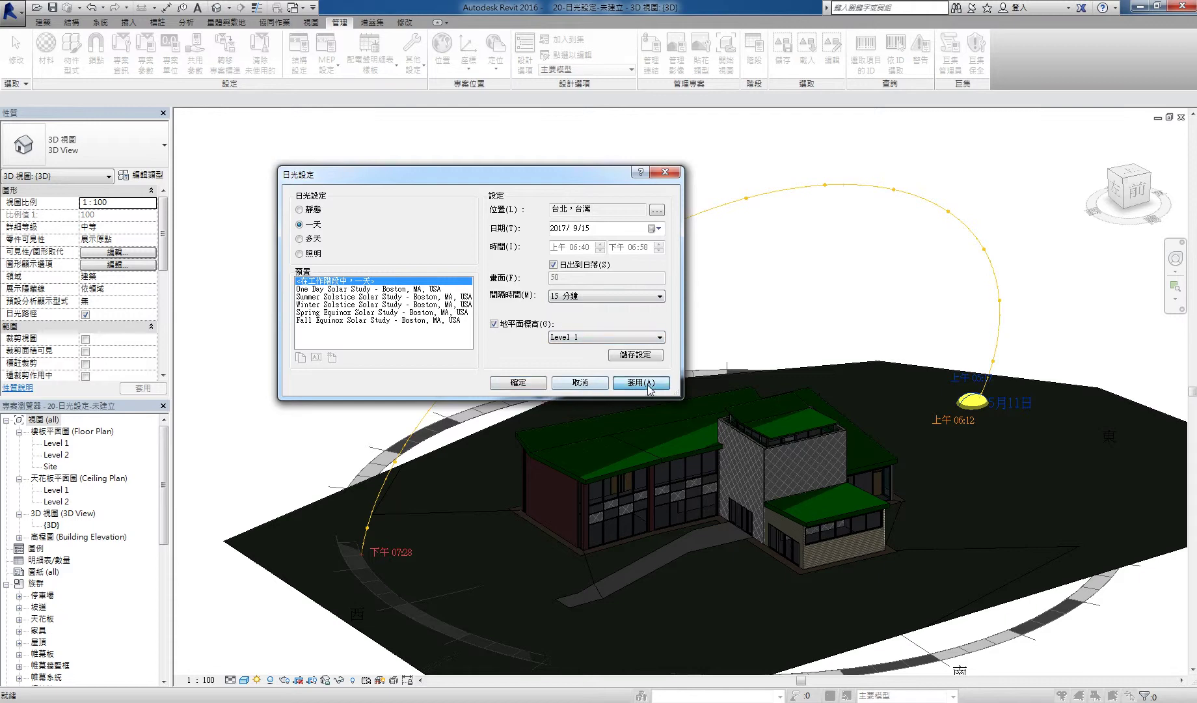
Confirm the 9/15 sun settings, reframe the house, and bring up the sun path menu
left_click(527, 388)
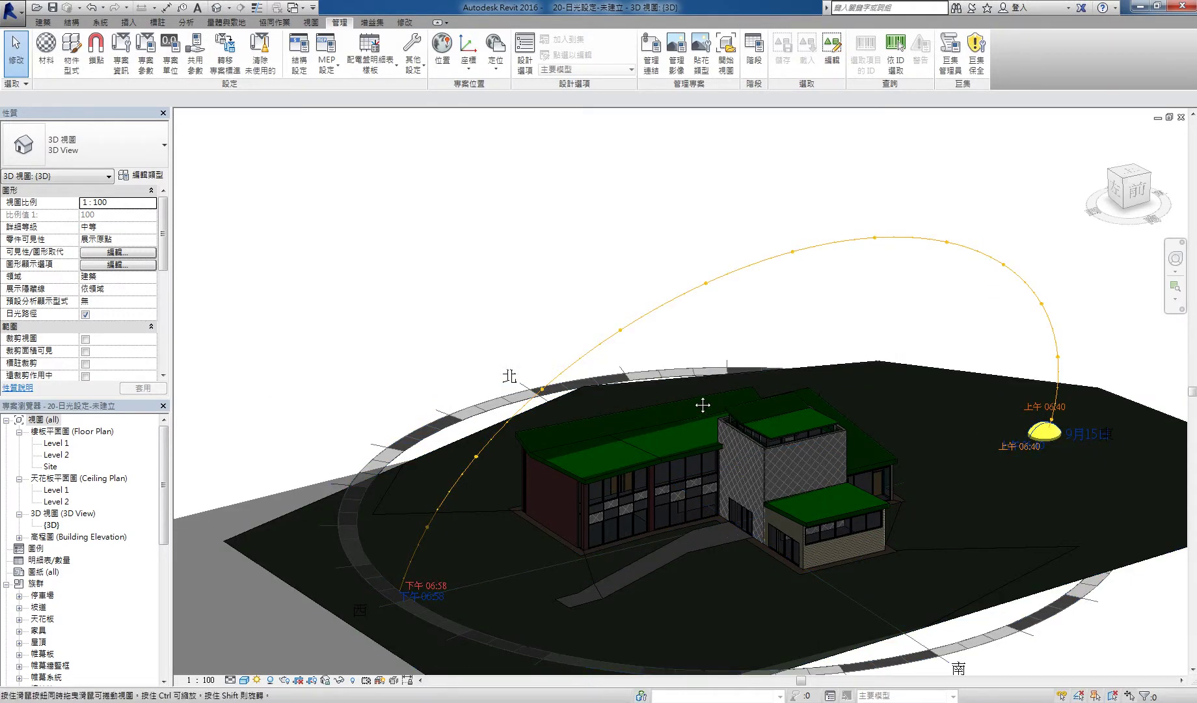
middle_click_drag(703, 406, 664, 388)
scroll(664, 388, "down", 1)
scroll(757, 409, "down", 1)
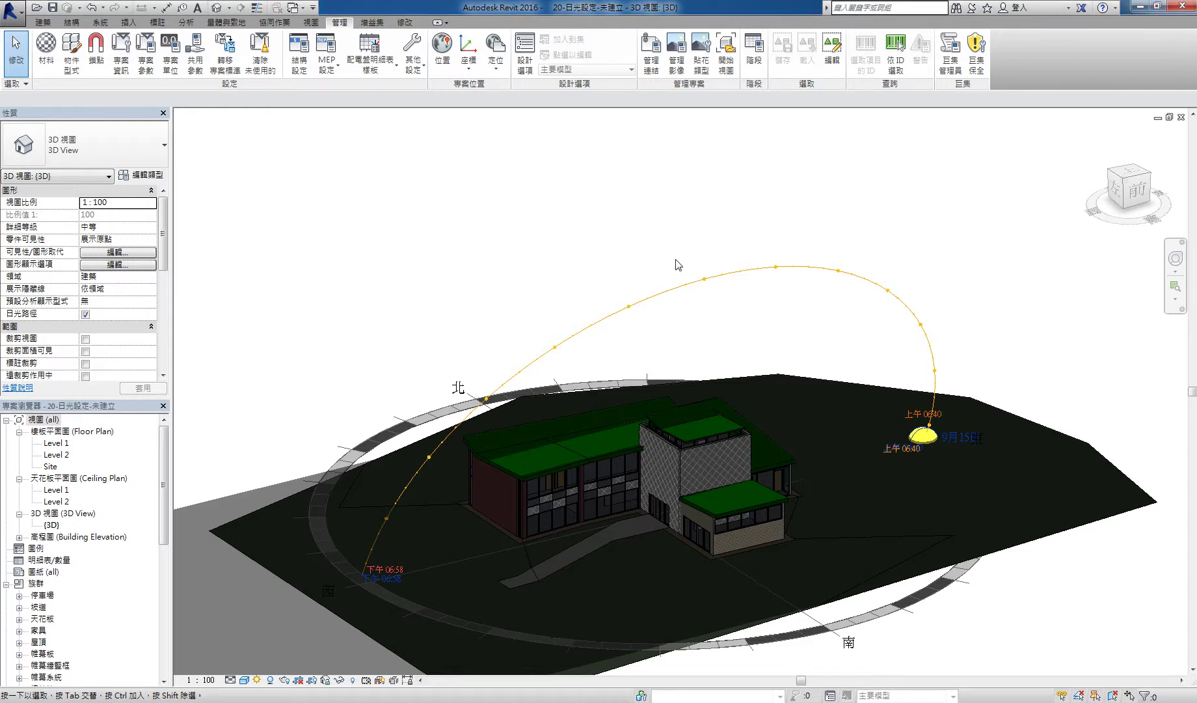
middle_click_drag(779, 351, 831, 314)
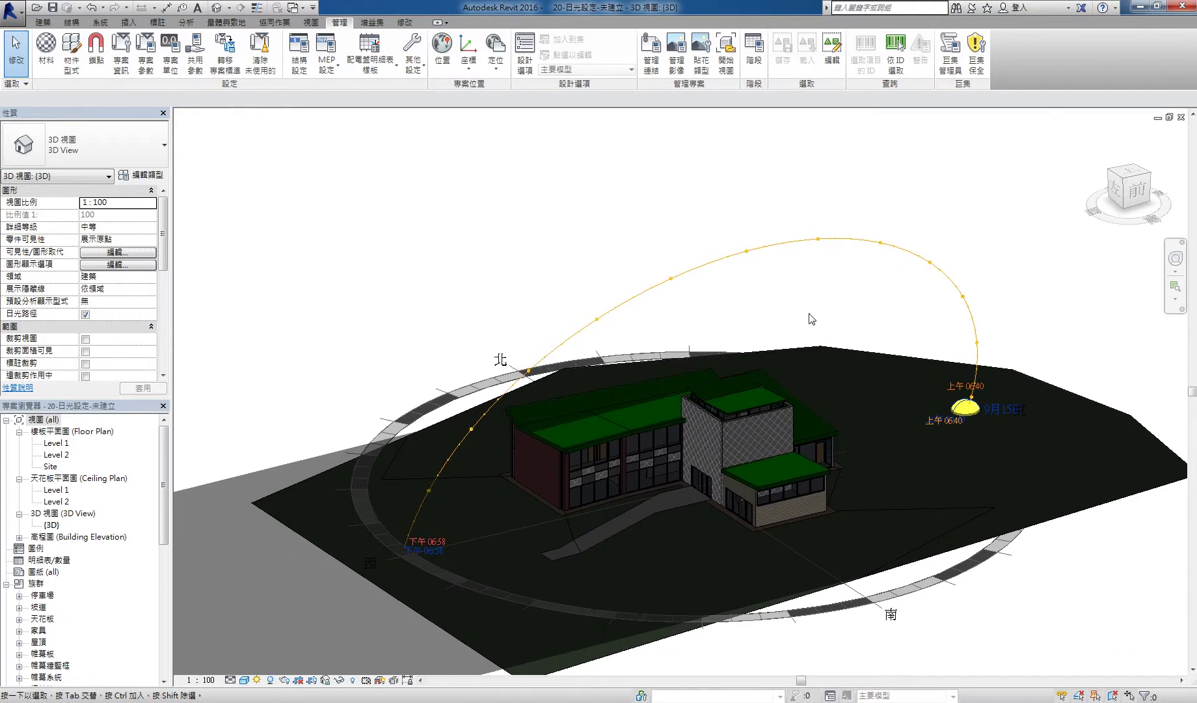
left_click(256, 681)
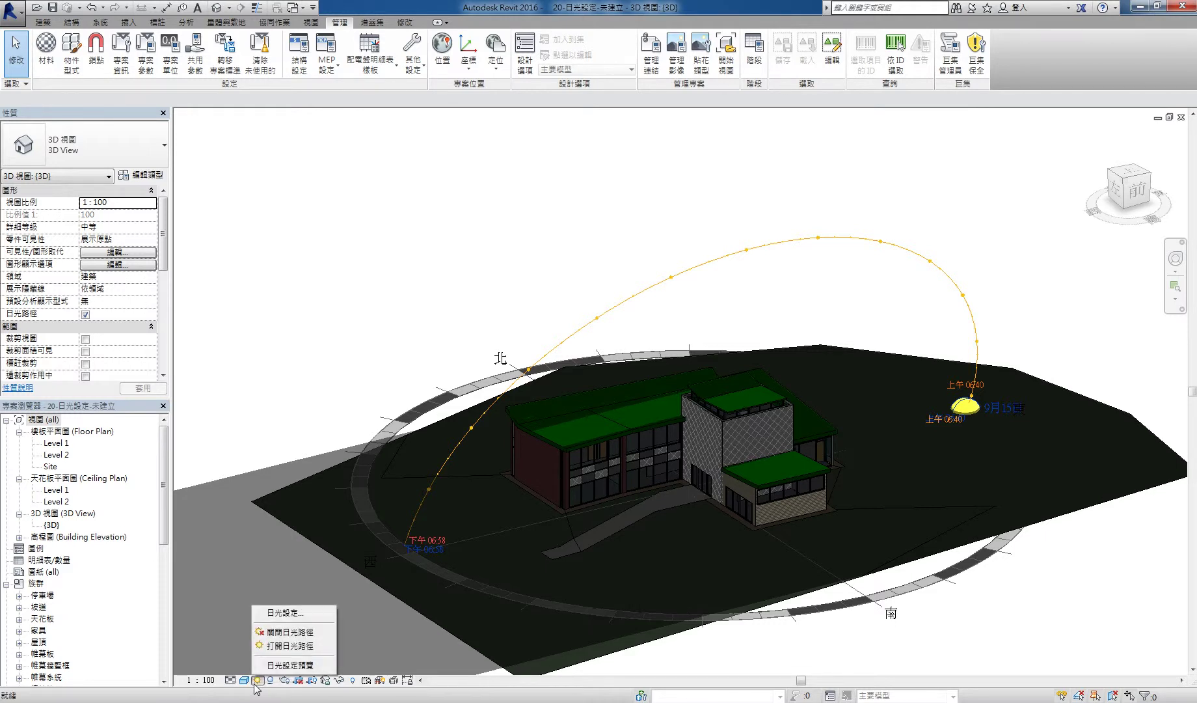
Start the sun settings preview and drag the sun along its daily path
left_click(308, 668)
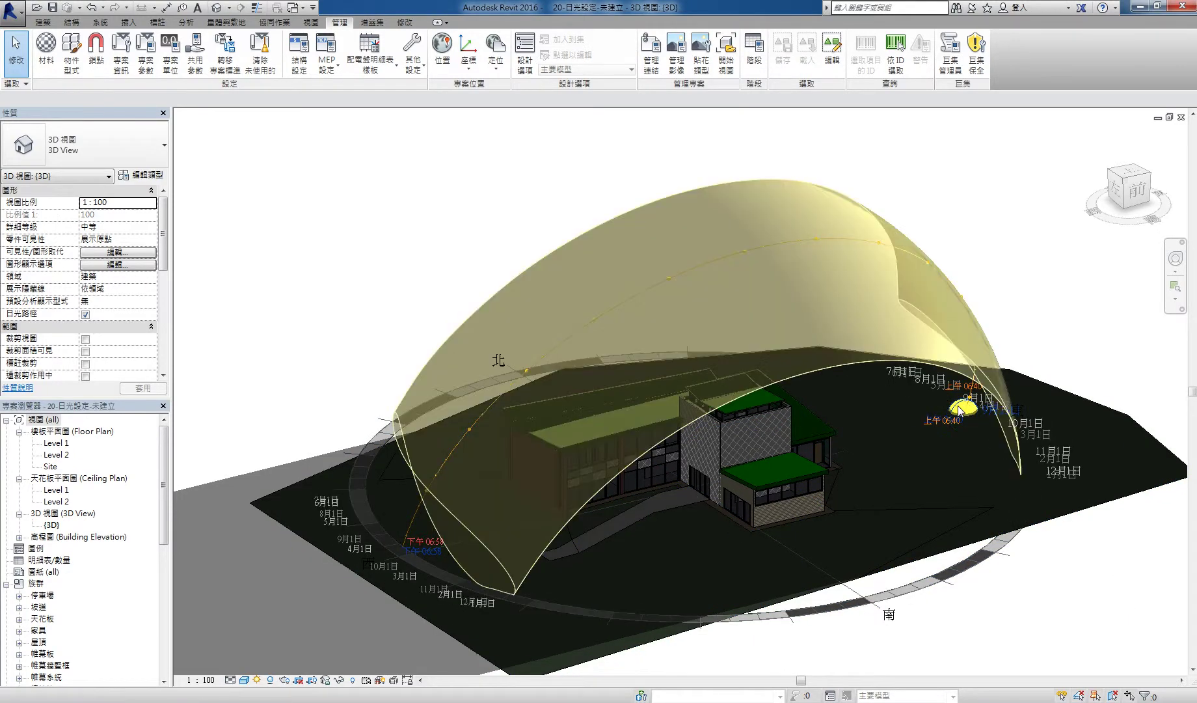
mouse_move(959, 390)
left_mouse_down()
mouse_move(490, 407)
mouse_move(752, 250)
left_mouse_up()
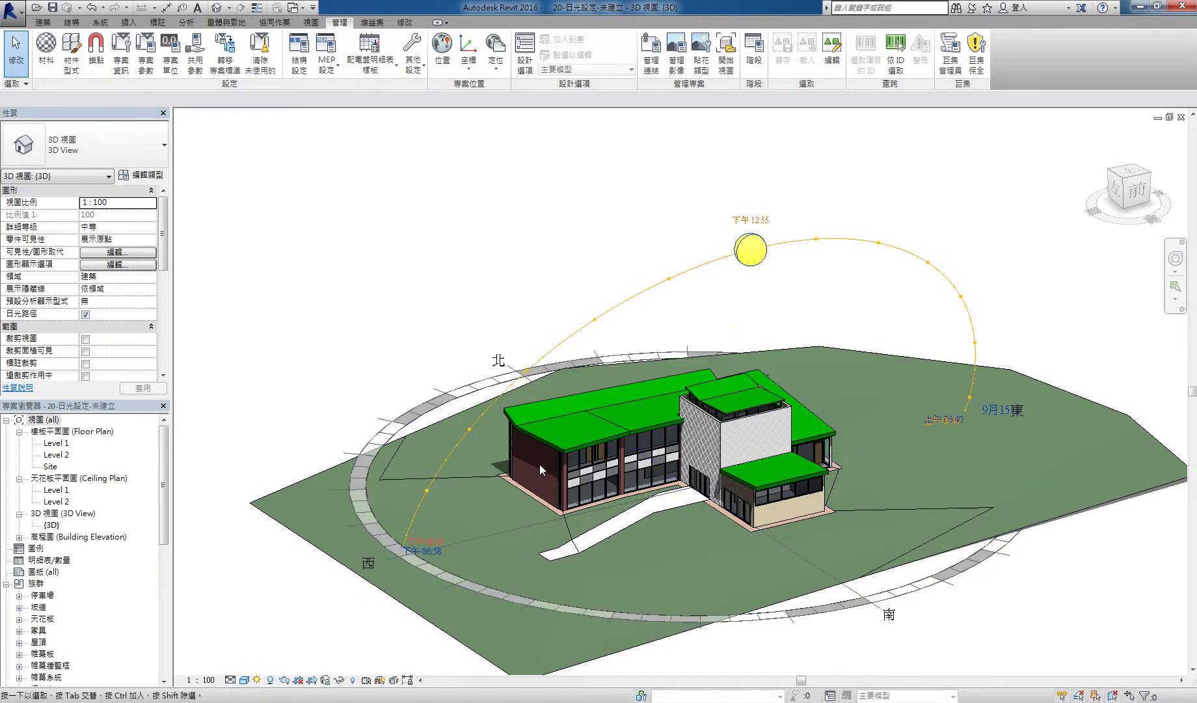
mouse_move(775, 400)
middle_mouse_down("shift")
mouse_move(821, 408)
mouse_move(784, 255)
middle_mouse_up("shift")
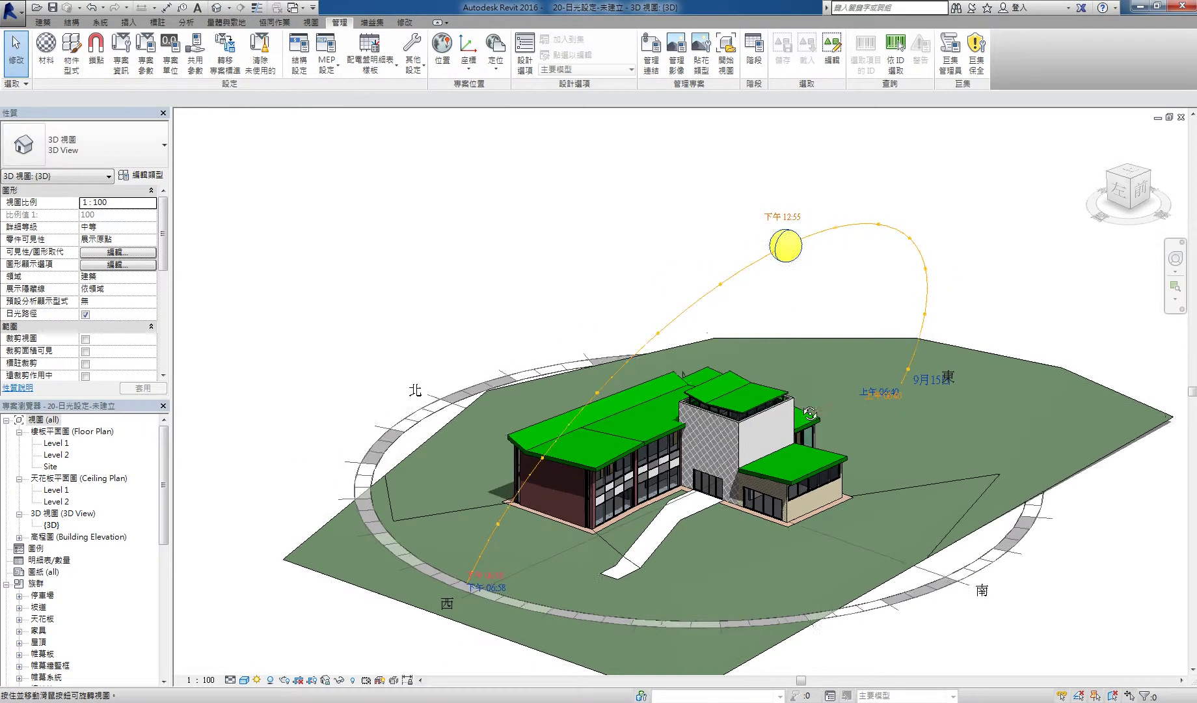
left_click(788, 259)
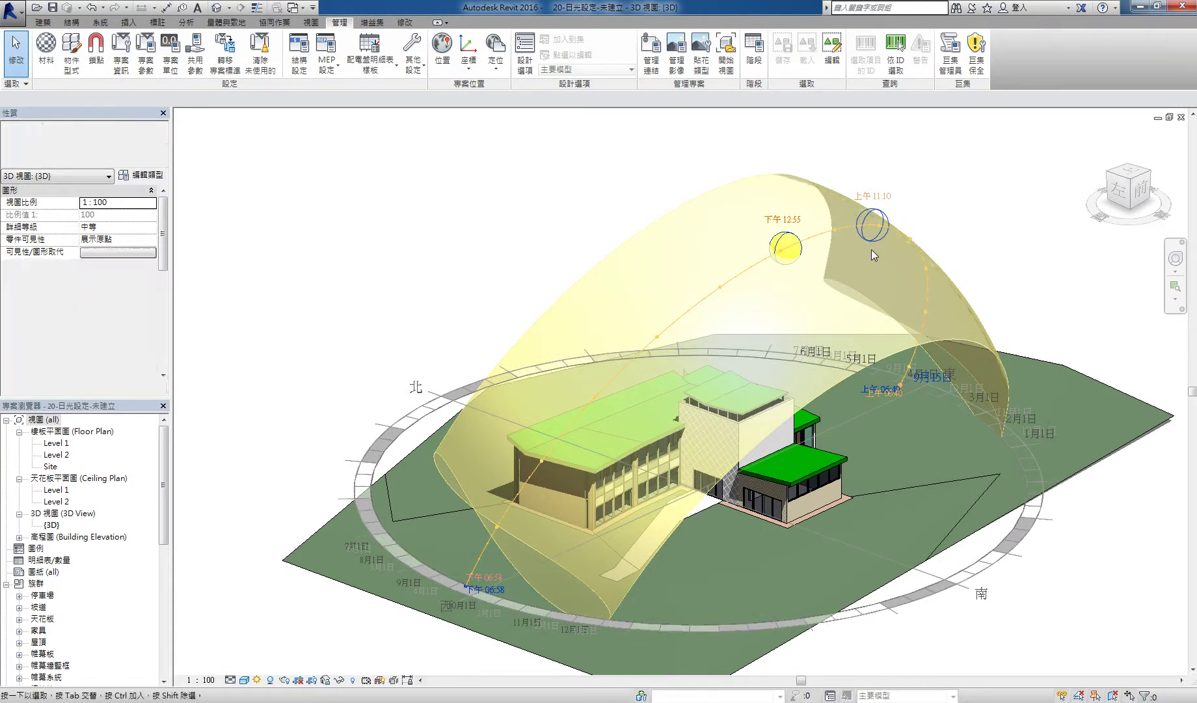
Move the sun through 11:10 and 3:55 PM back to 06:40 sunrise, orbiting between moves
left_click_drag(877, 230, 871, 248)
mouse_move(870, 424)
middle_mouse_down("shift")
mouse_move(667, 502)
mouse_move(853, 263)
middle_mouse_up("shift")
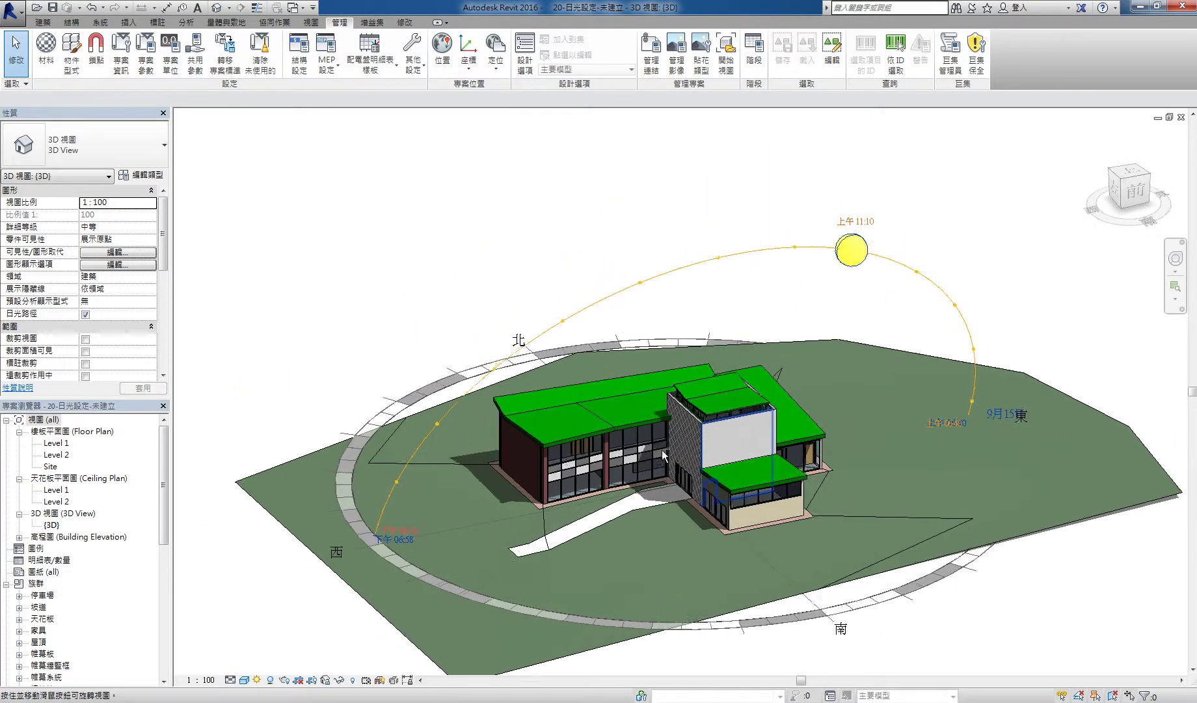
left_click_drag(851, 263, 507, 375)
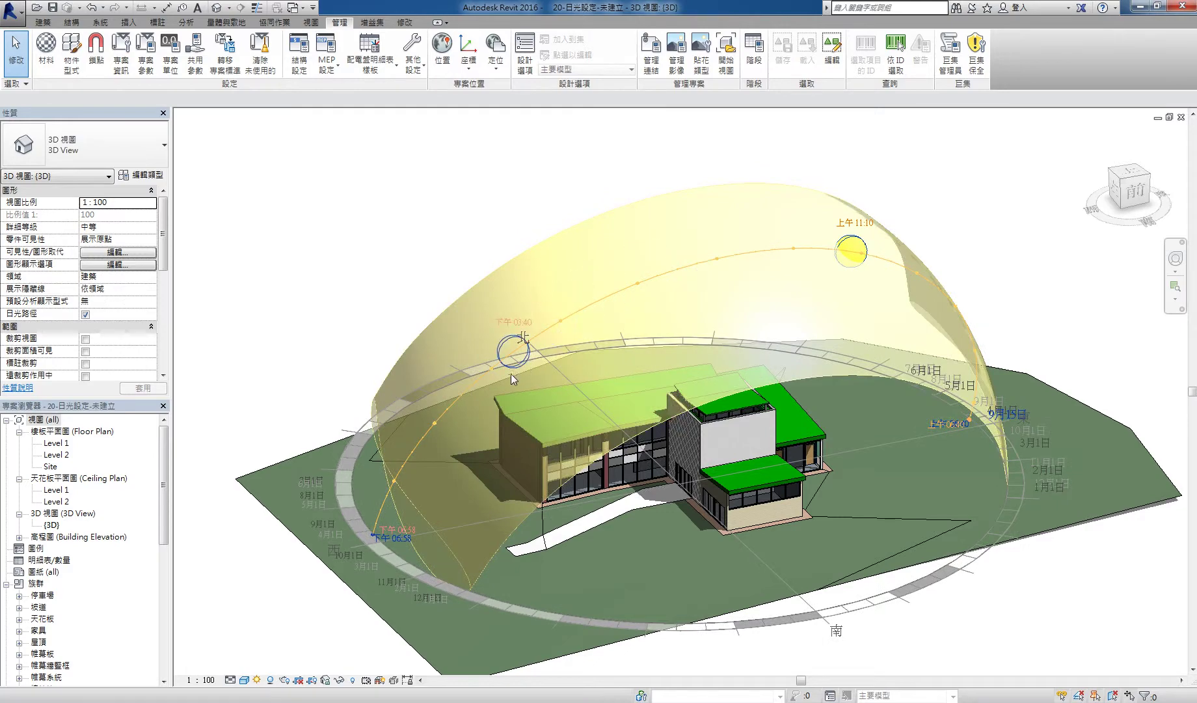
mouse_move(507, 375)
middle_mouse_down("shift")
mouse_move(566, 460)
mouse_move(583, 447)
middle_mouse_up("shift")
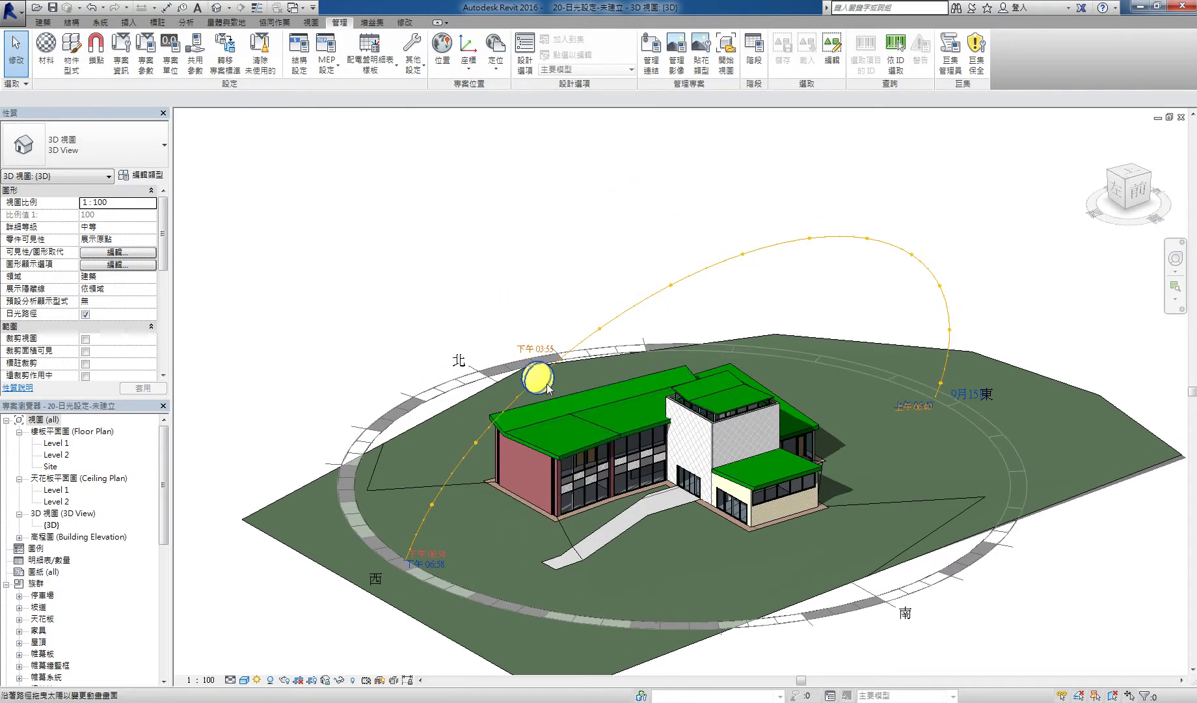
left_click_drag(546, 388, 943, 288)
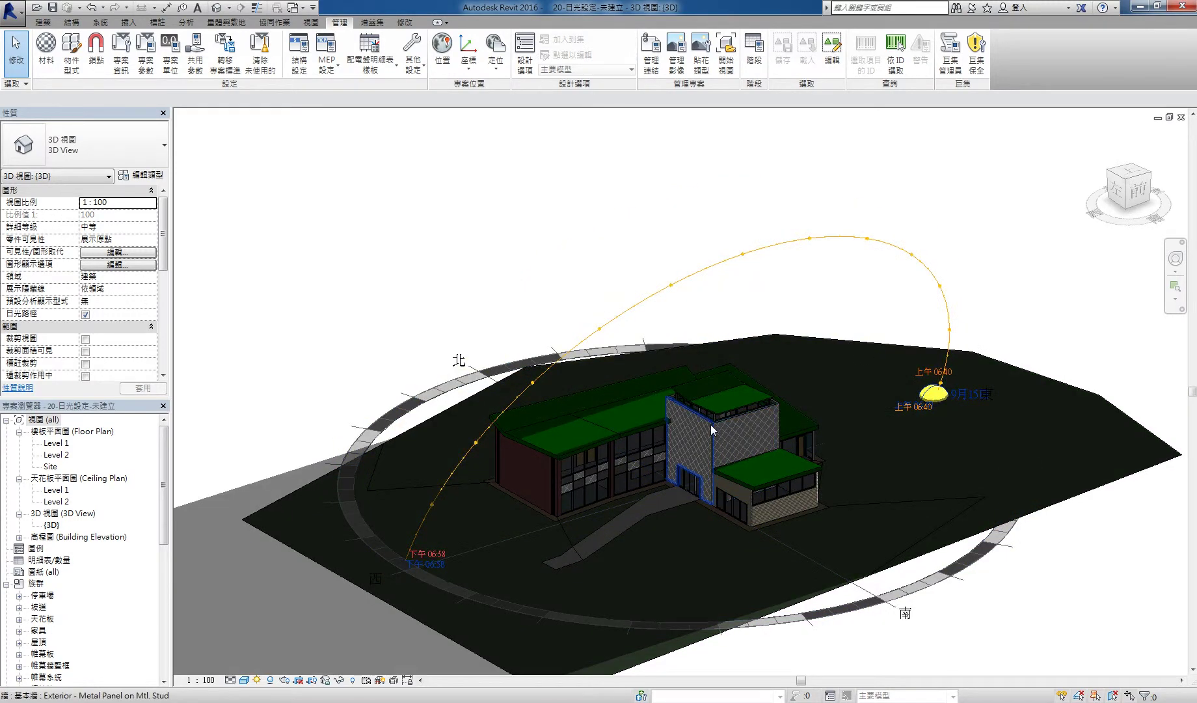
mouse_move(674, 429)
middle_mouse_down("shift")
mouse_move(561, 395)
mouse_move(654, 420)
mouse_move(332, 581)
middle_mouse_up("shift")
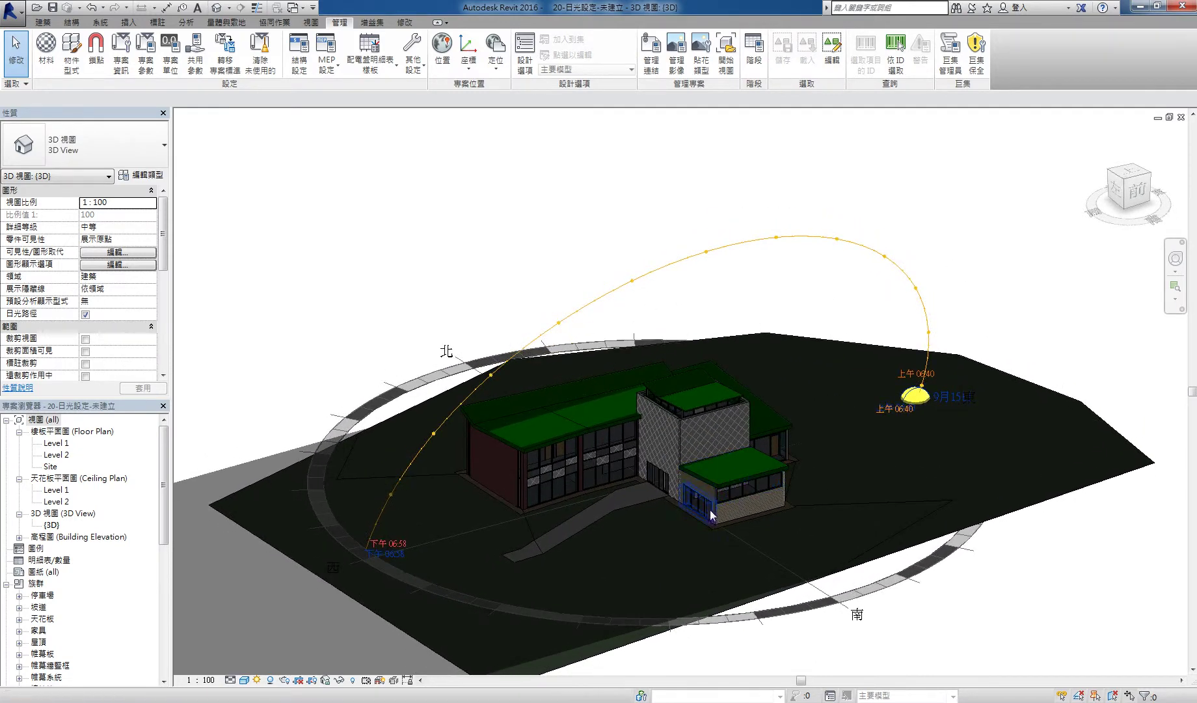
Turn on 日光設定預覽 and play the one-day solar animation from sunrise
left_click(258, 680)
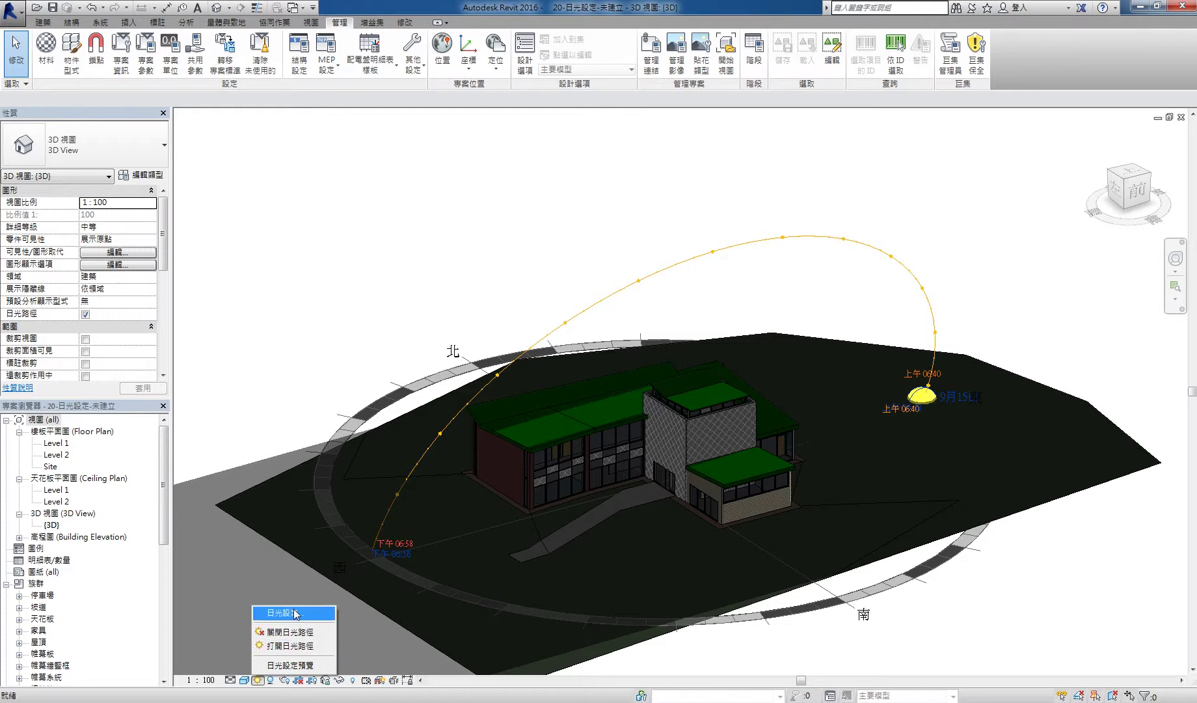
left_click(278, 670)
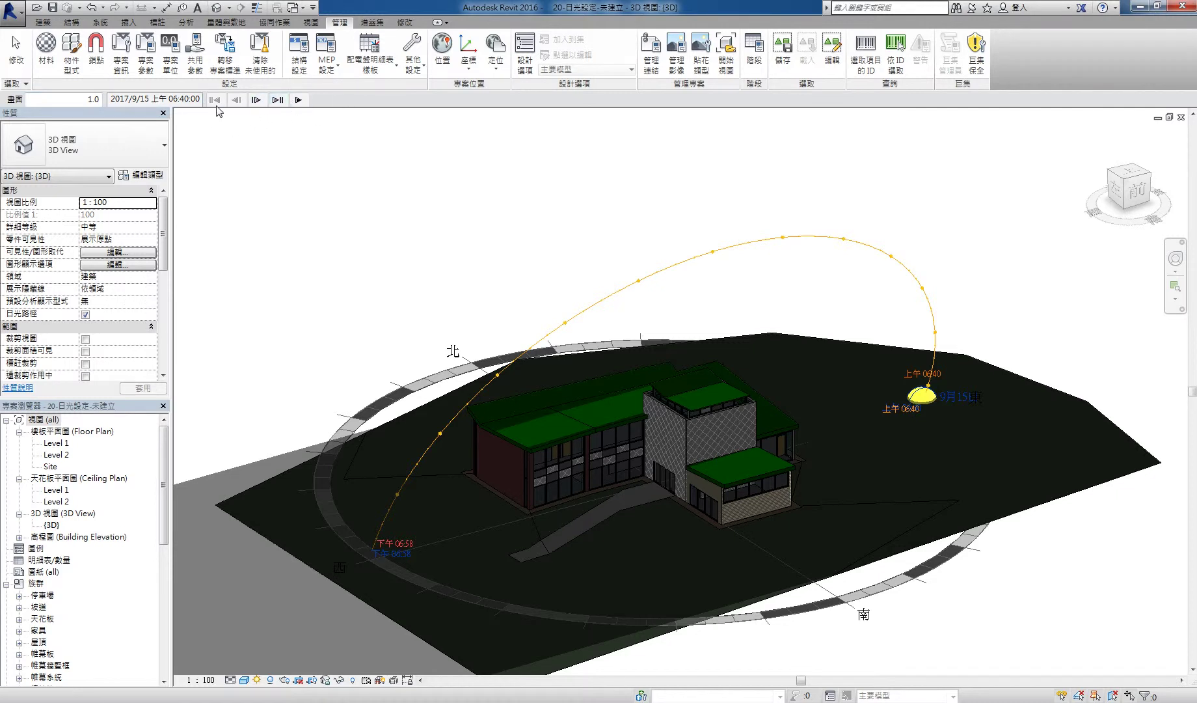
left_click(301, 101)
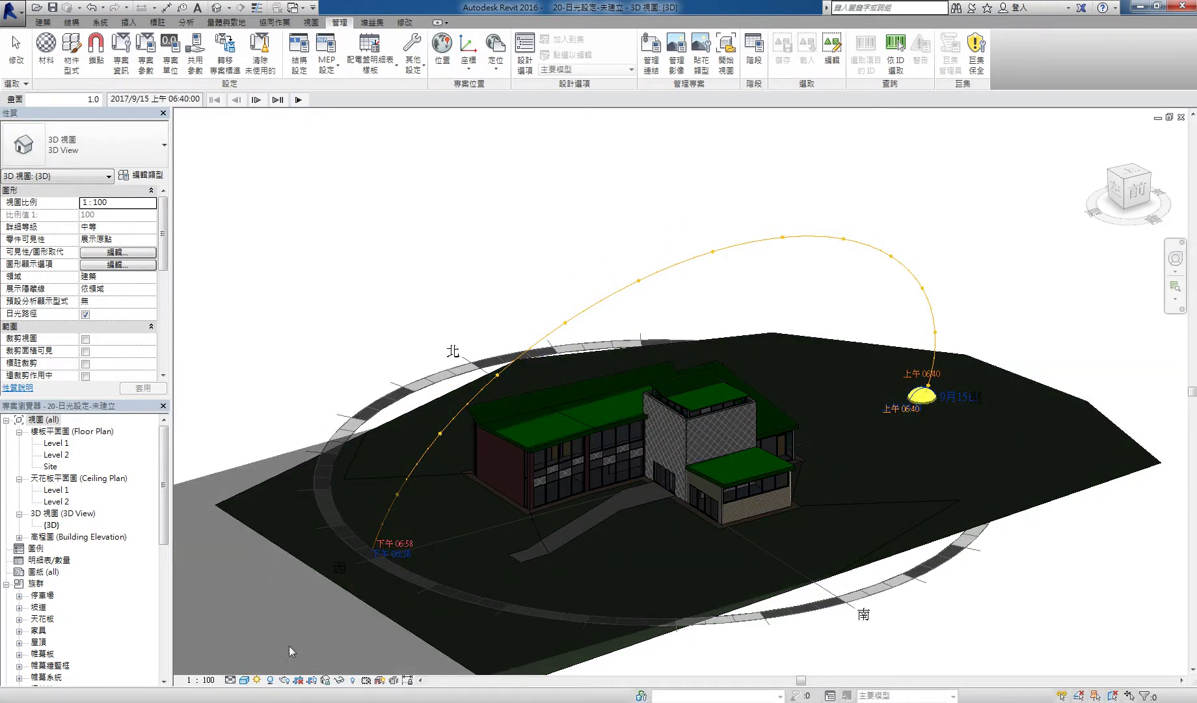
left_click(258, 680)
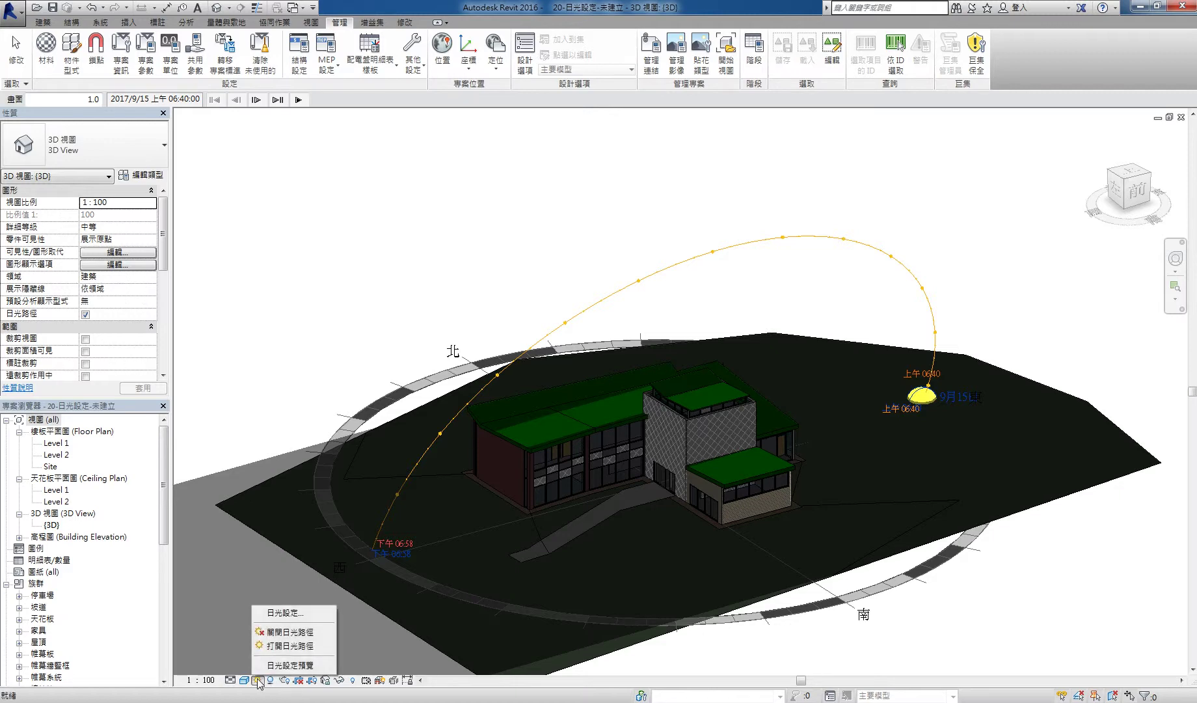
left_click(291, 613)
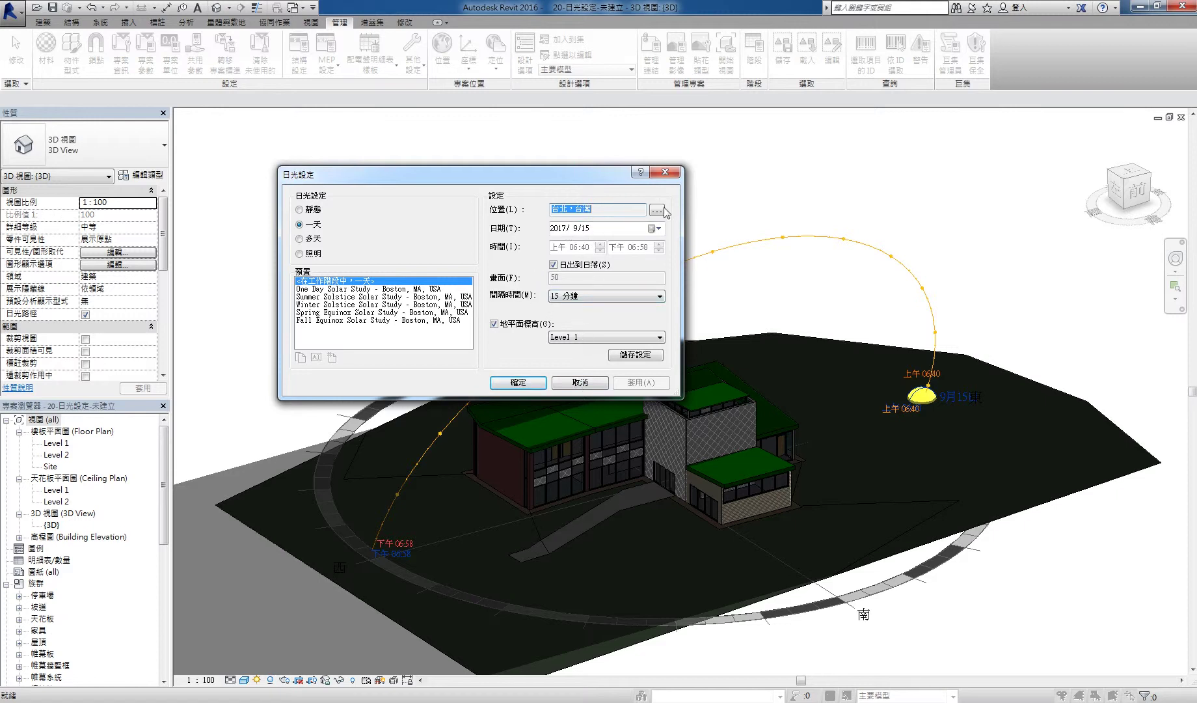
left_click(308, 242)
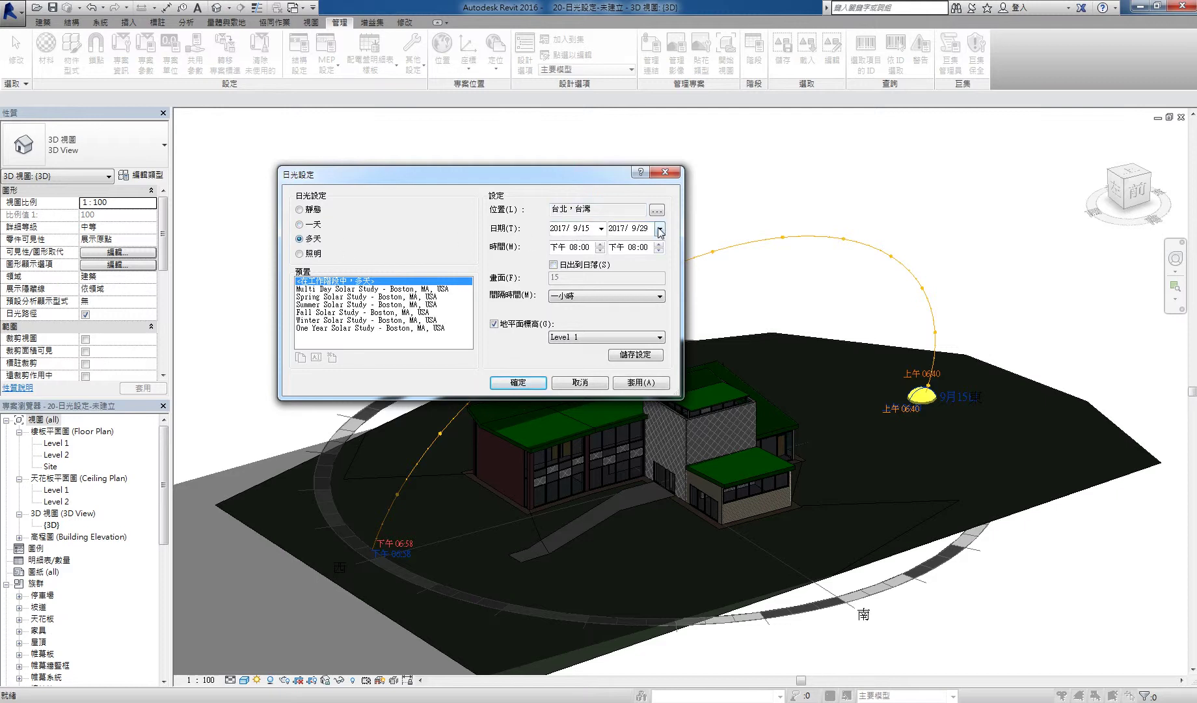
left_click(300, 225)
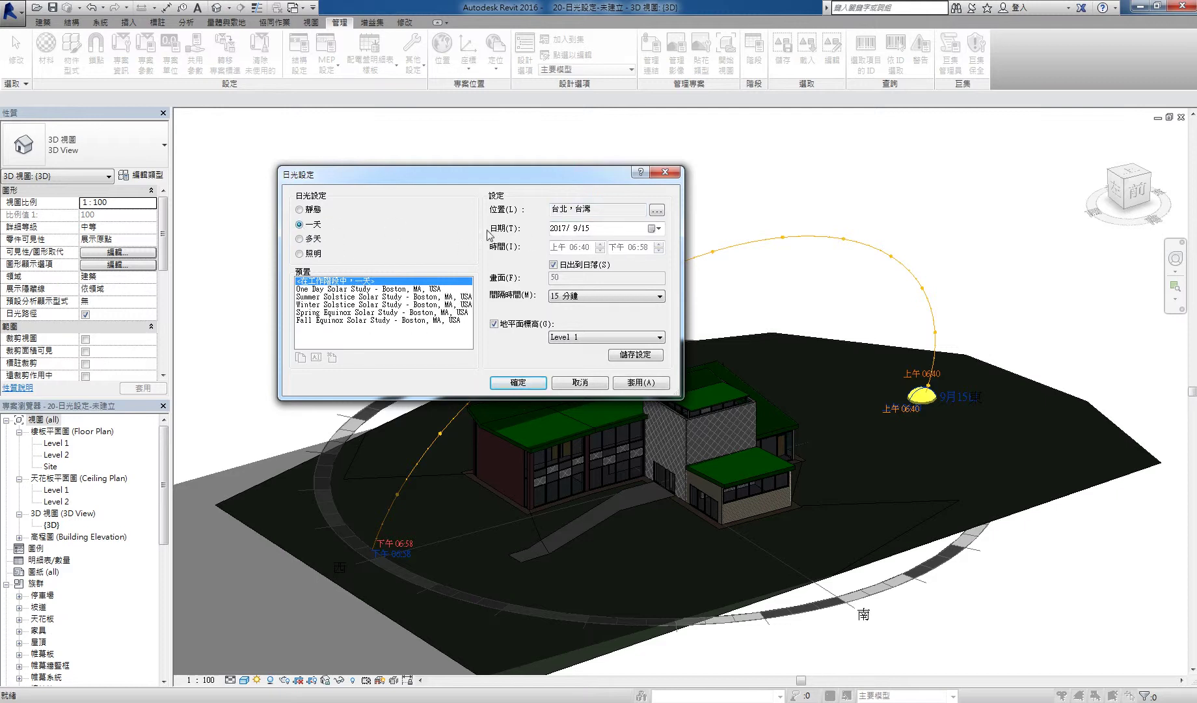
left_click(589, 385)
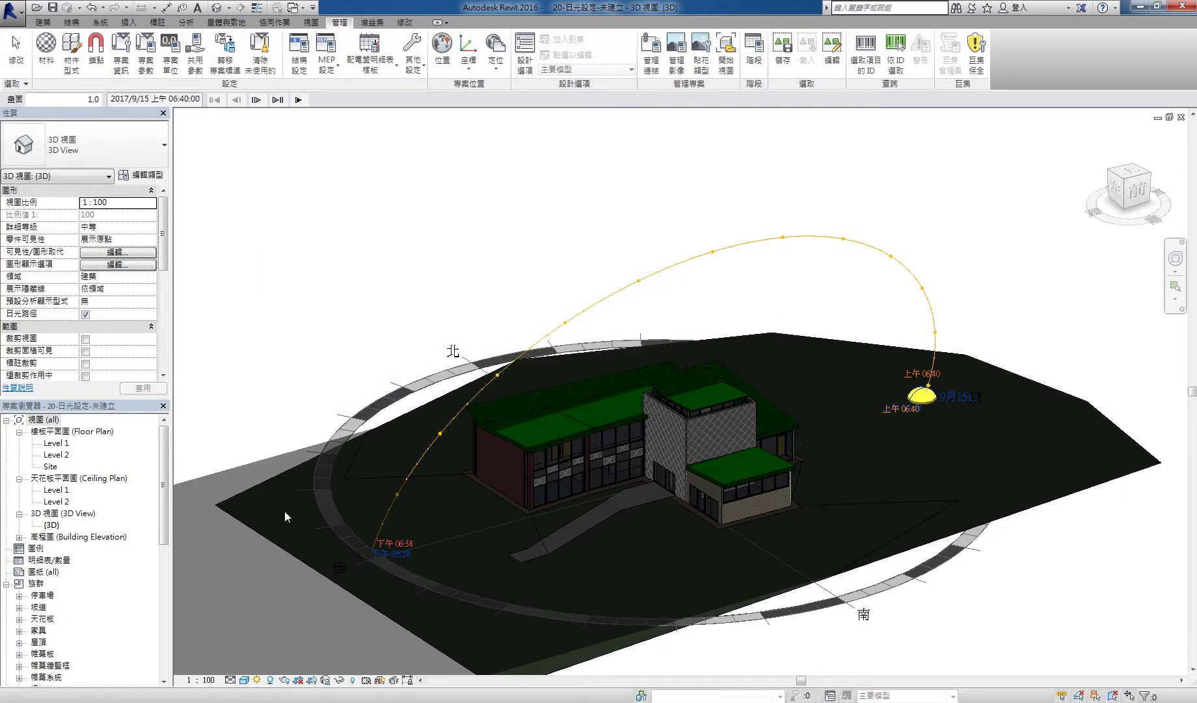
Turn on the sun study preview and step frames back to the first sunrise frame
left_click(257, 680)
left_click(274, 666)
left_click(277, 100)
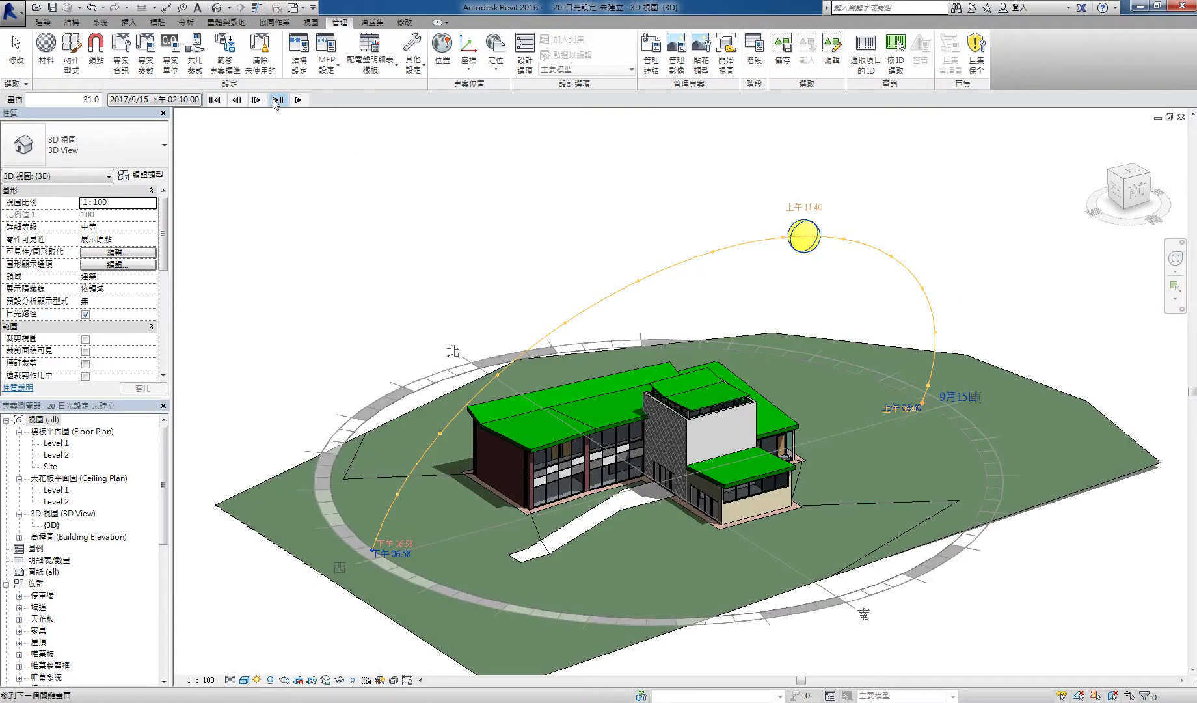
left_click(234, 101)
left_click(233, 101)
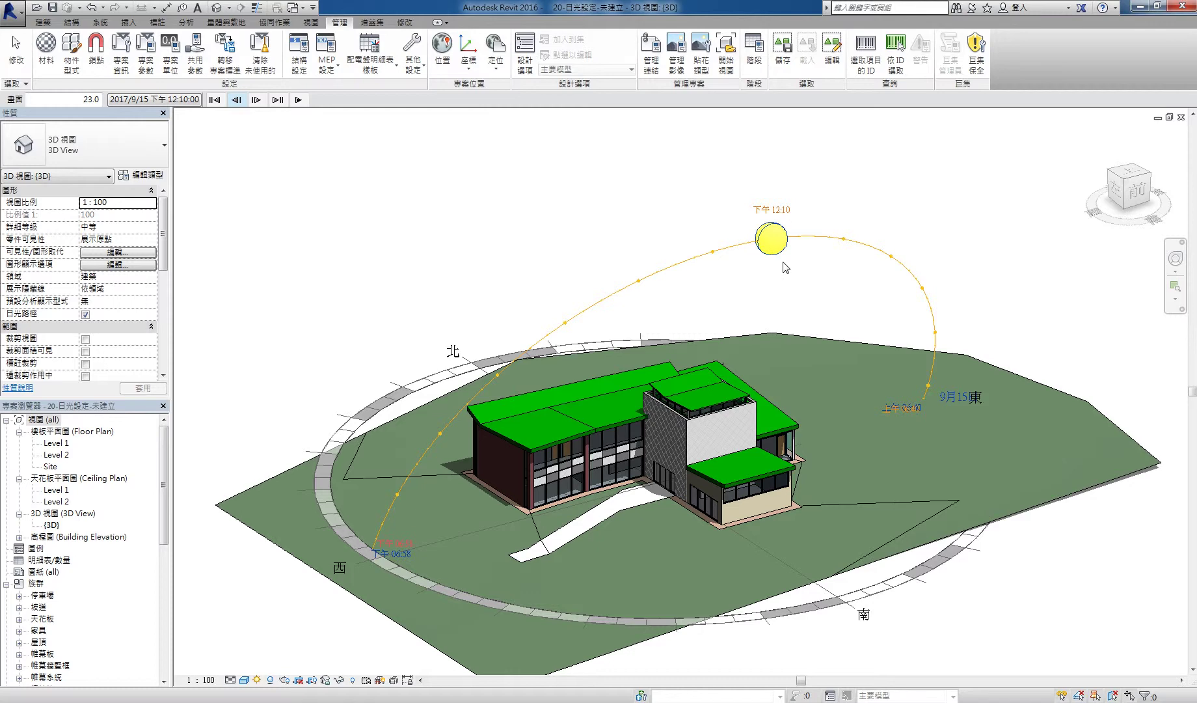
left_click(214, 100)
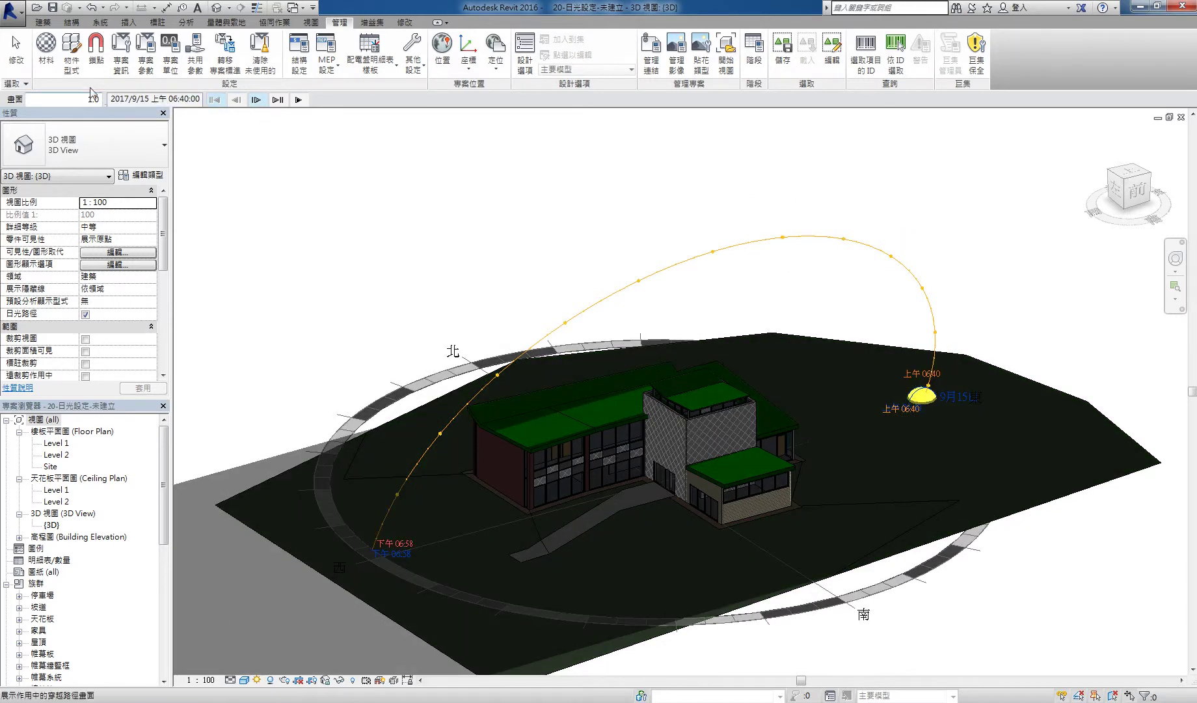
Step the study through late-morning and 01:55 PM frames, ending at frame 40, 04:25 PM
left_click(277, 100)
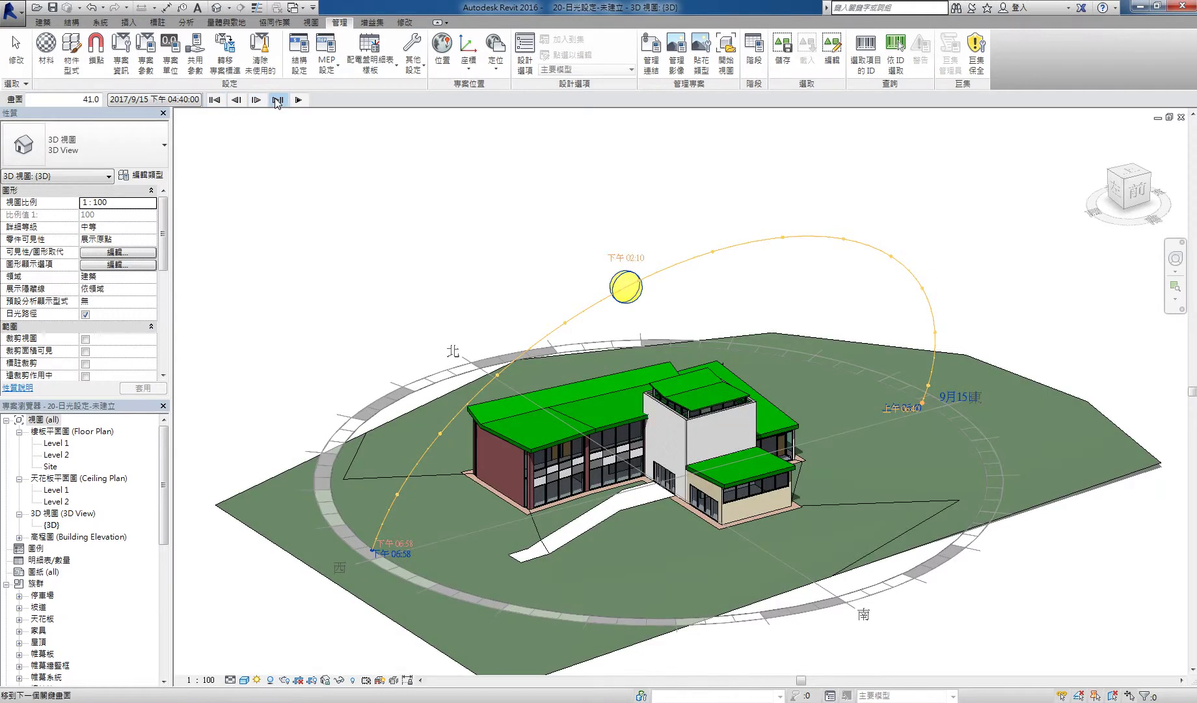
left_click(277, 100)
left_click(216, 101)
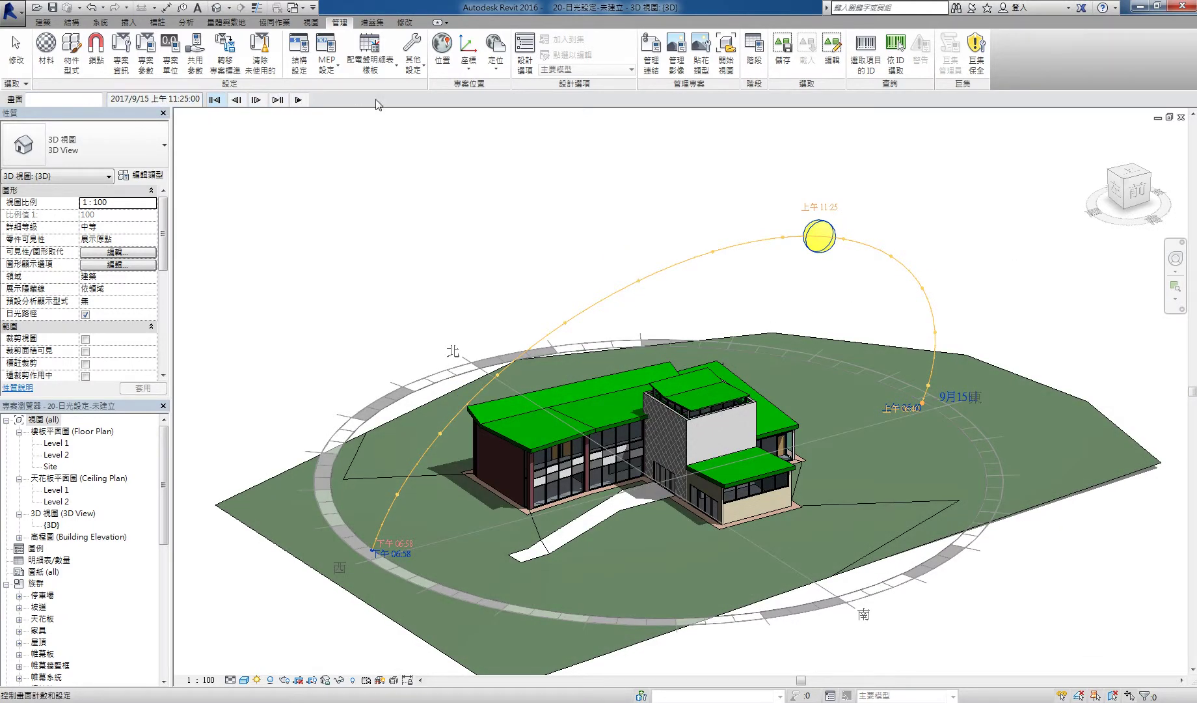
left_click(278, 100)
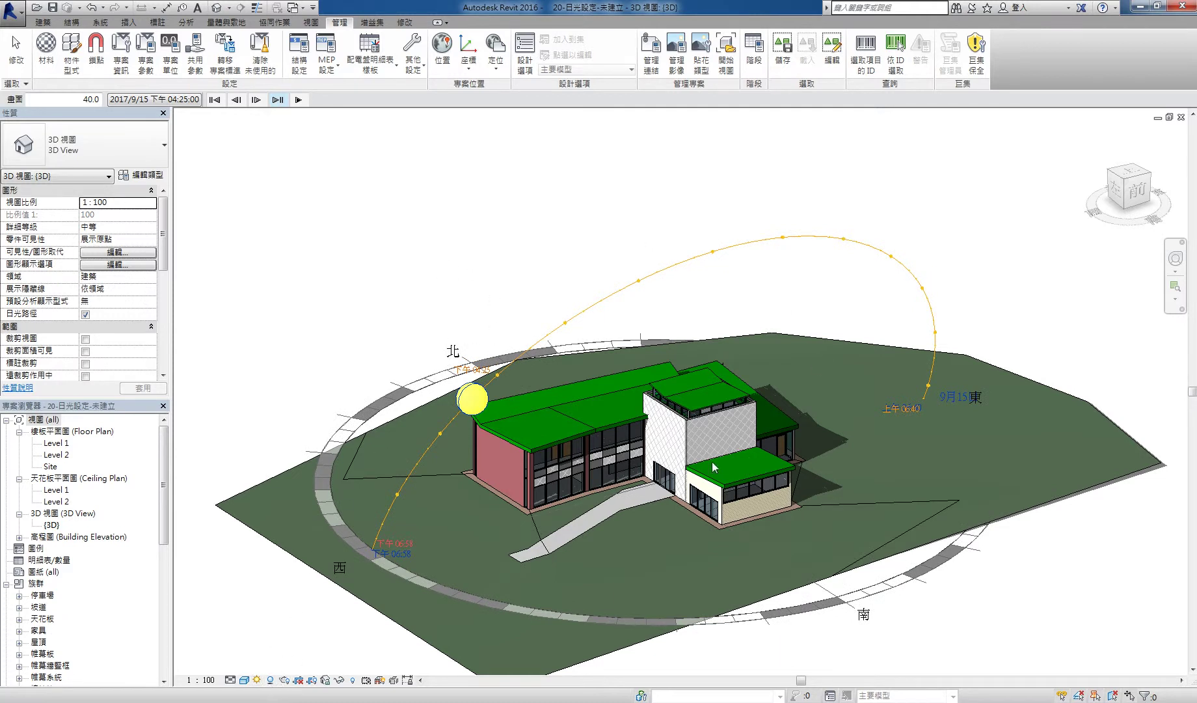
middle_click_drag(713, 467, 702, 450)
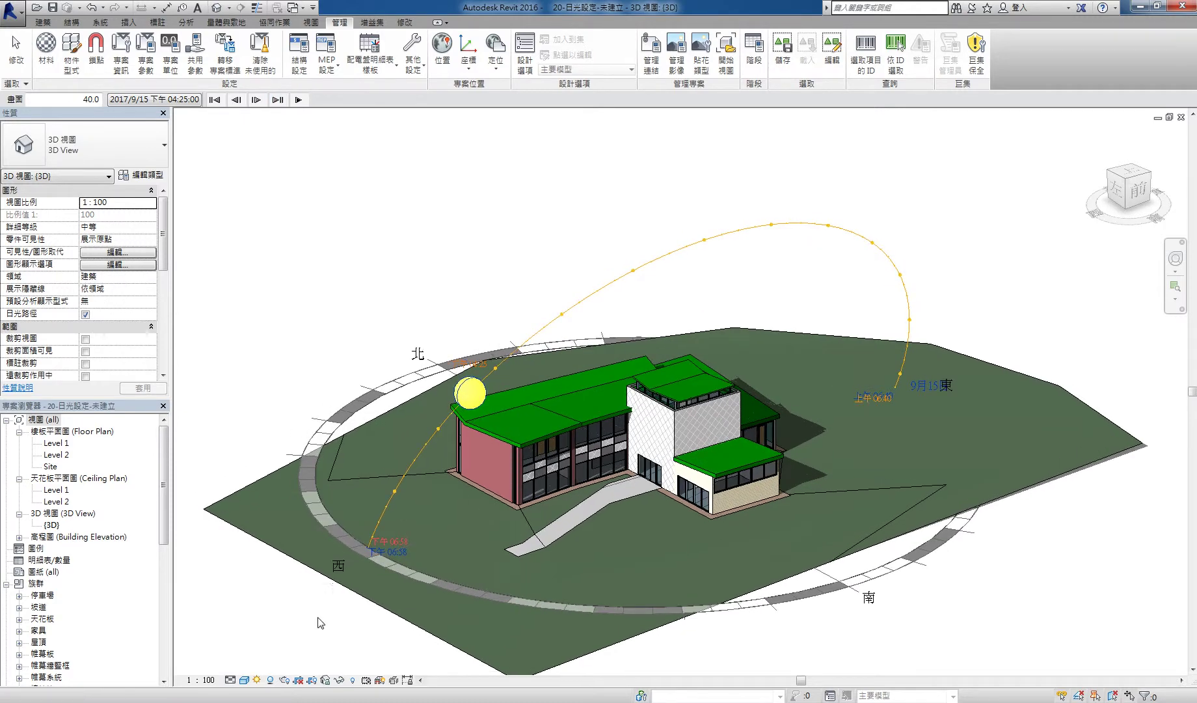
left_click(259, 678)
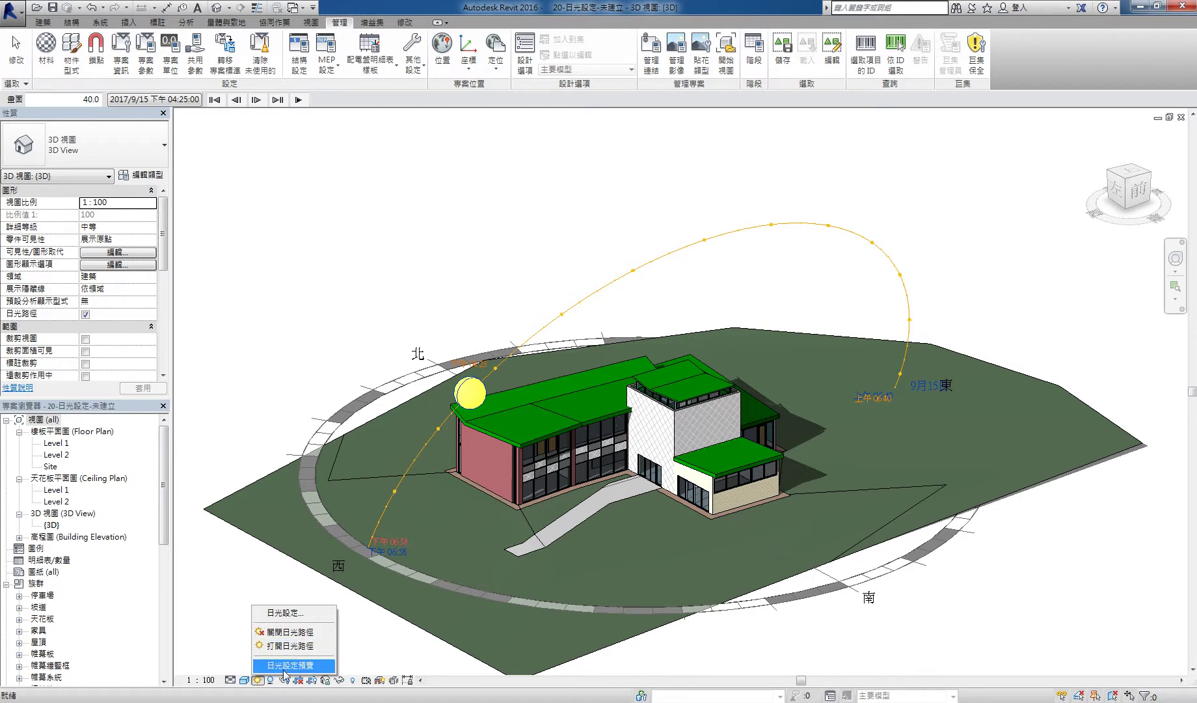
left_click(280, 689)
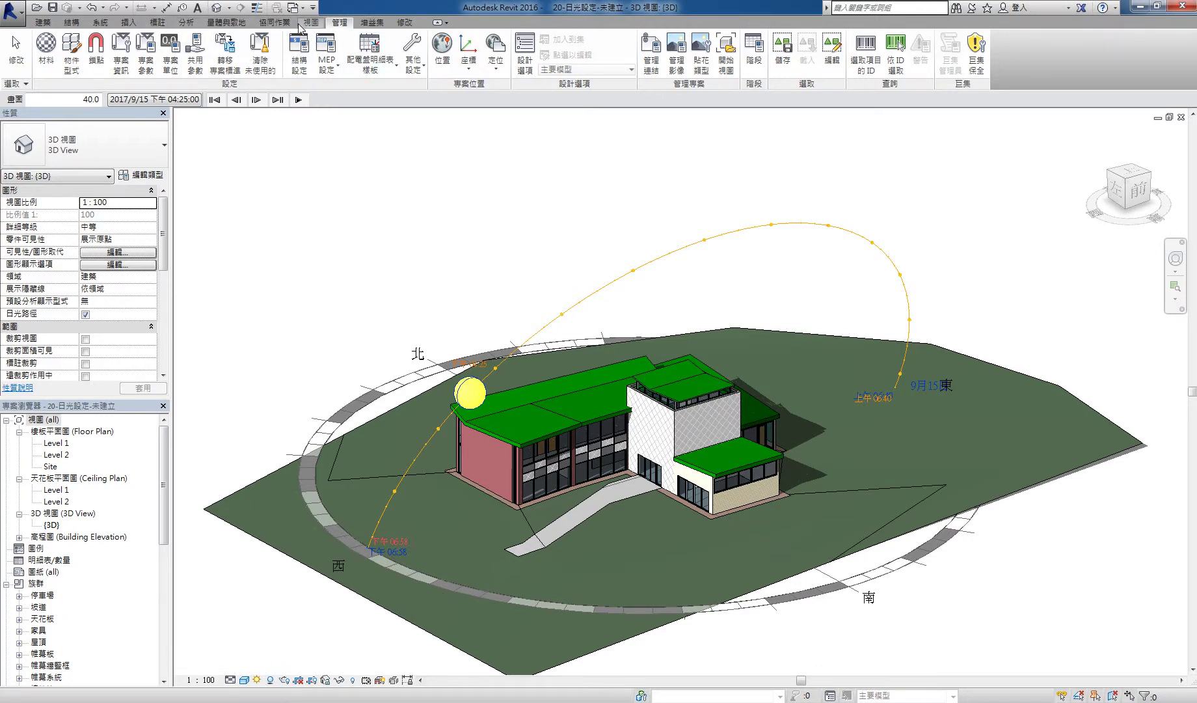
left_click(318, 26)
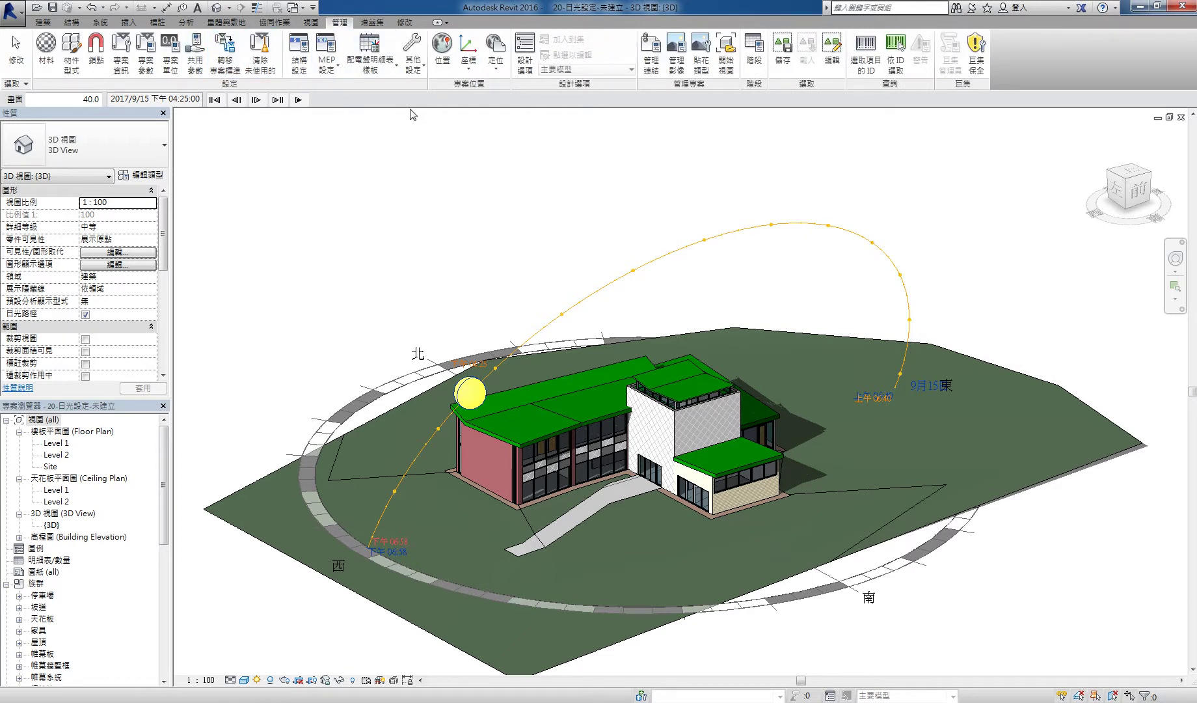
Confirm the project location is 台北, 台灣 in the Location dialog
left_click(435, 52)
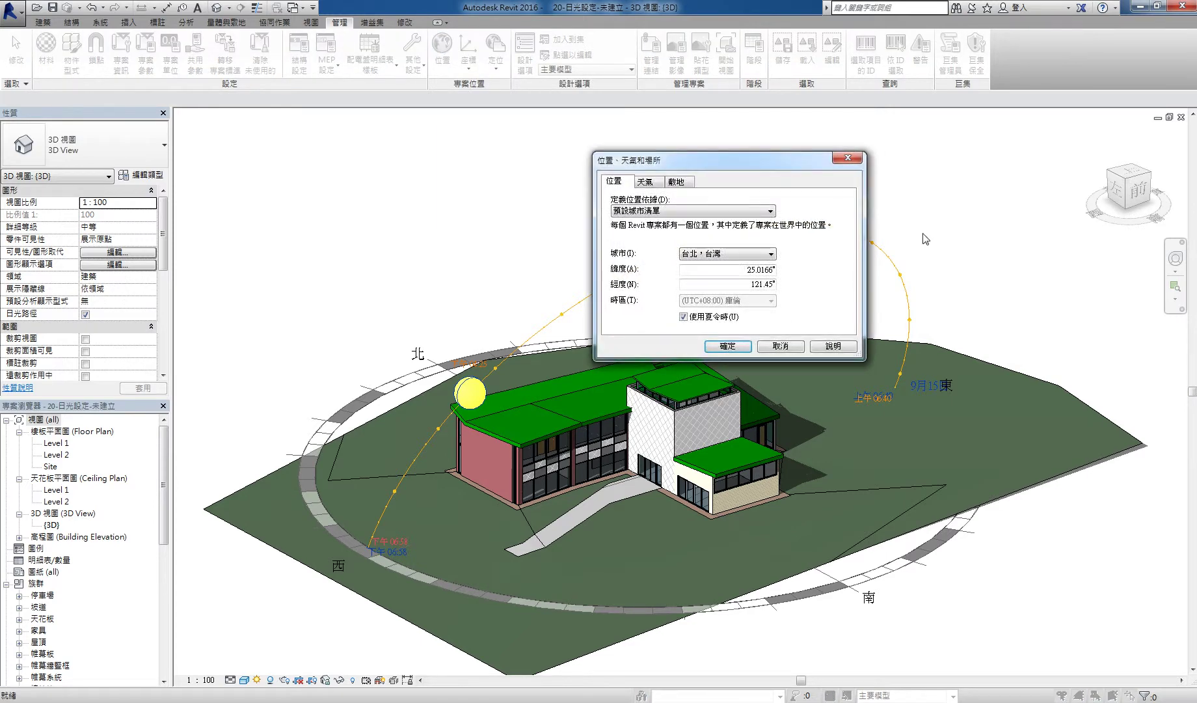
left_click(788, 348)
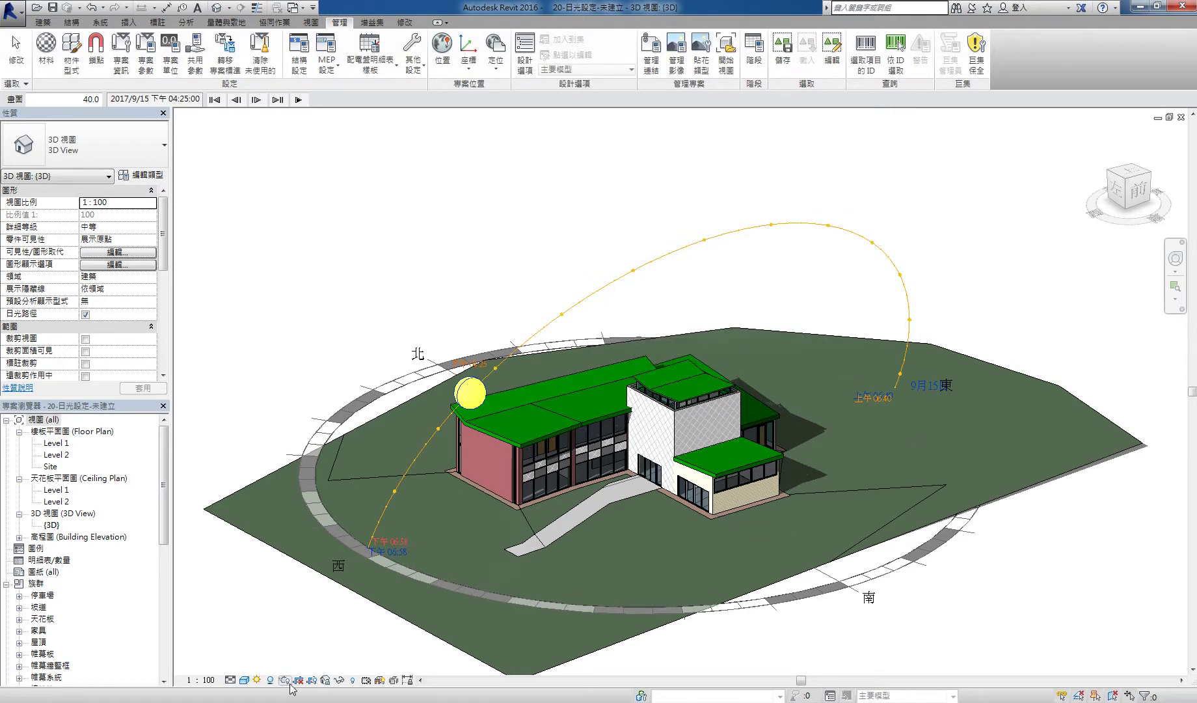
left_click(258, 680)
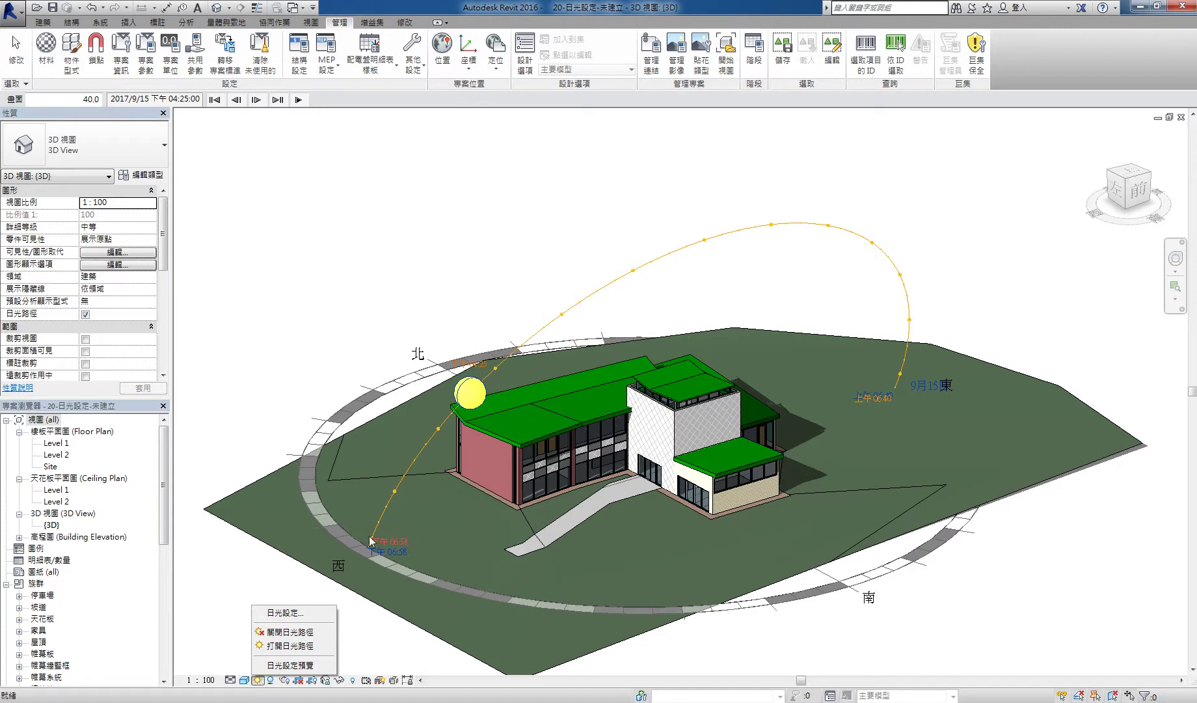
Reconfirm Taipei in Sun Settings, then orbit to a lower view of the 04:25 PM shadows
left_click(322, 613)
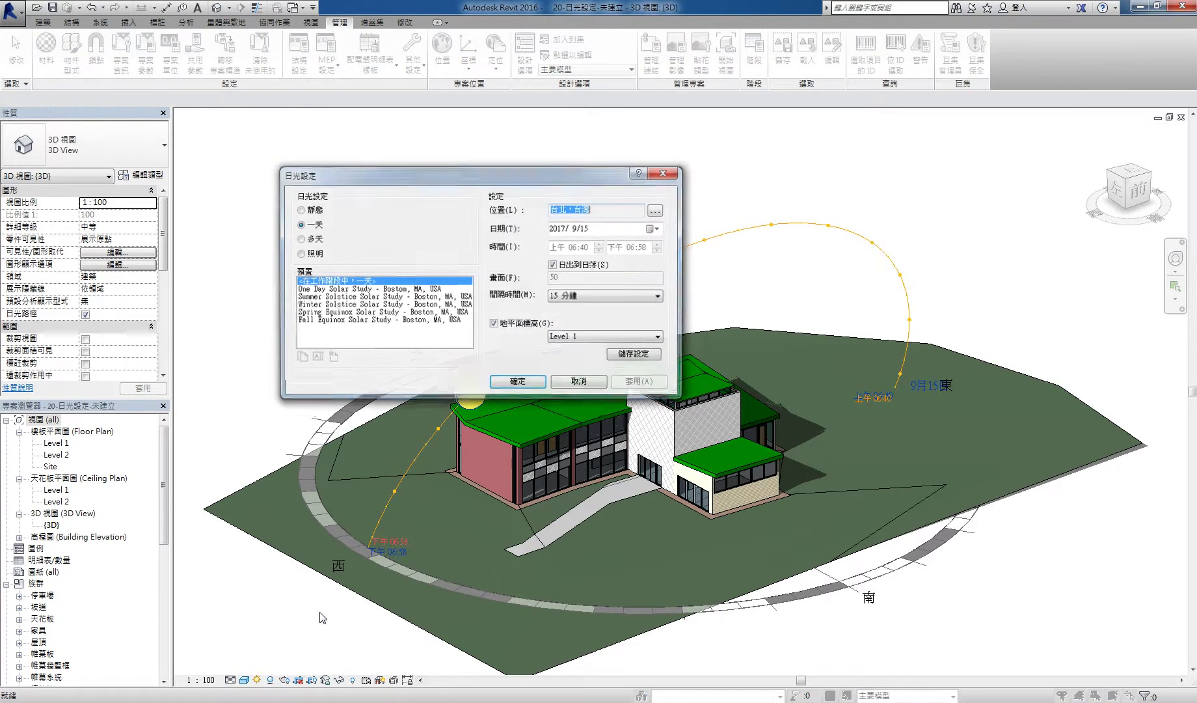
left_click(657, 210)
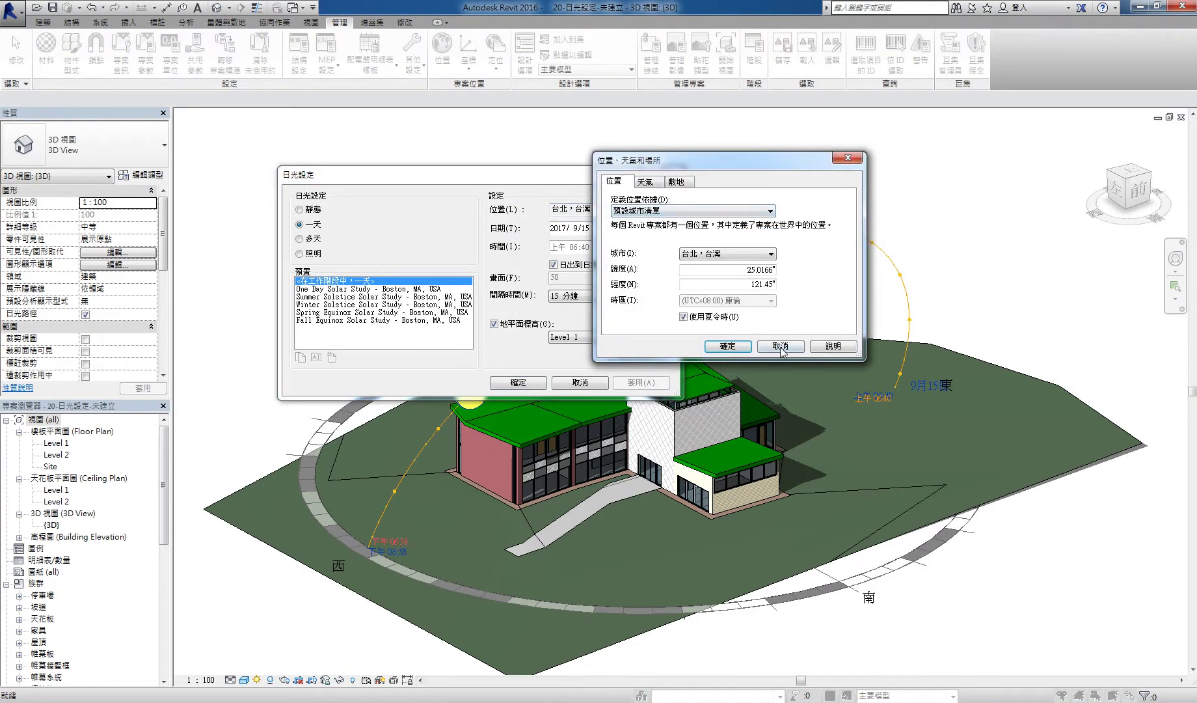
left_click(781, 346)
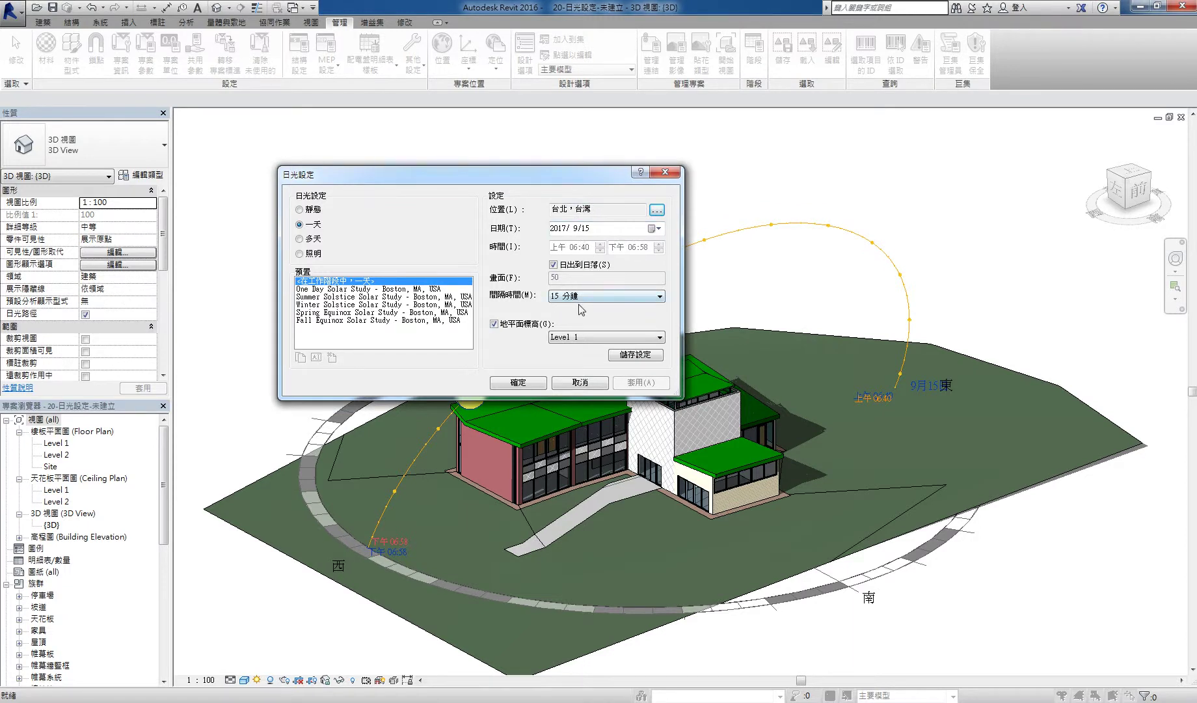
left_click(530, 383)
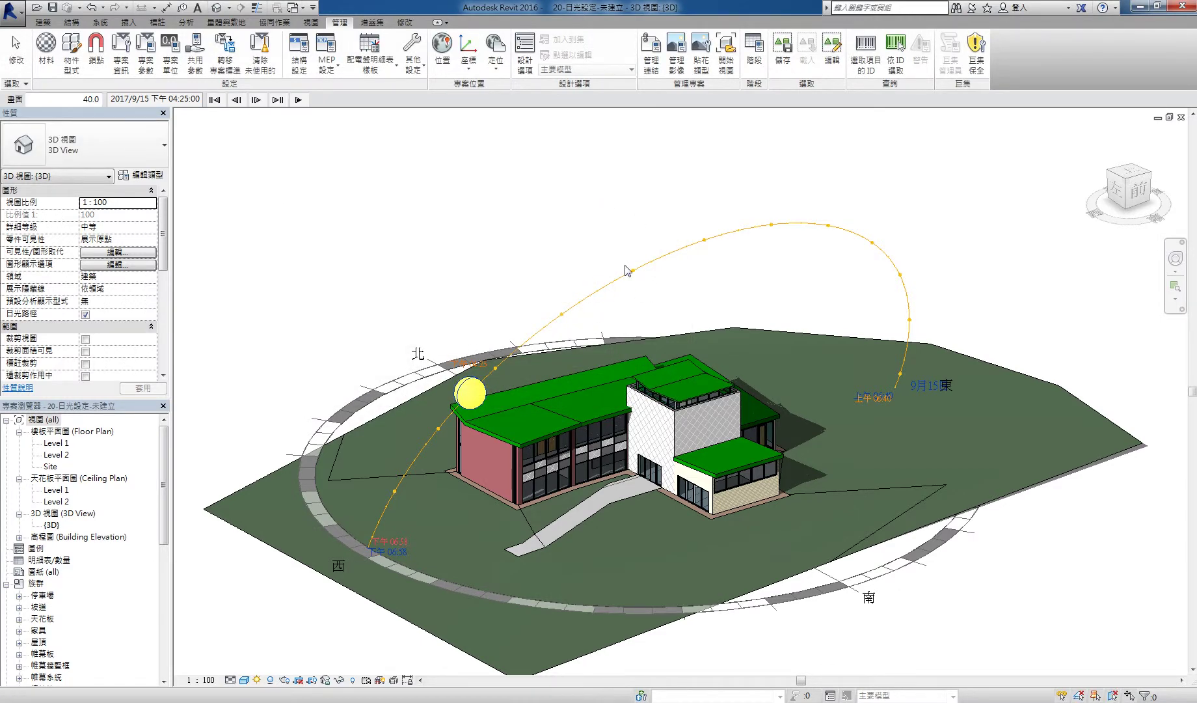
mouse_move(627, 271)
middle_mouse_down("shift")
mouse_move(700, 288)
mouse_move(650, 355)
middle_mouse_up("shift")
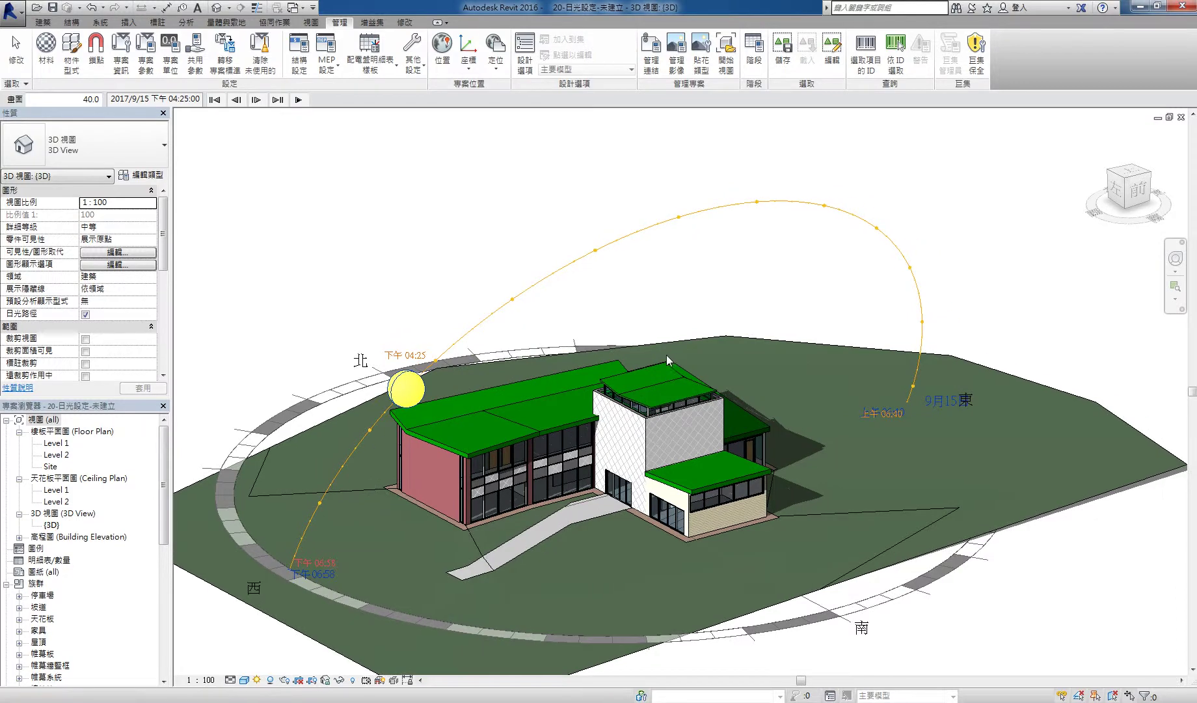